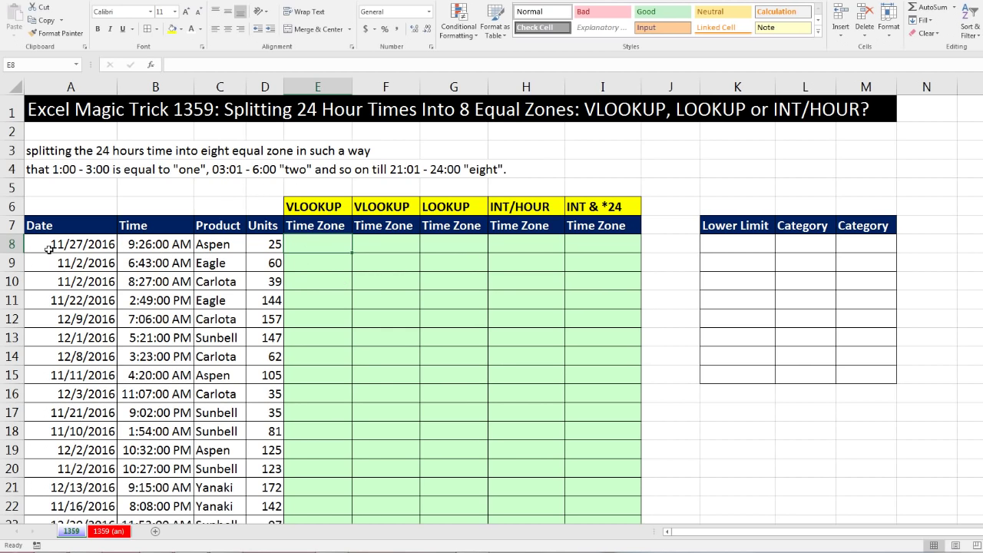
pyautogui.moveTo(48, 246); pyautogui.dragTo(418, 244)
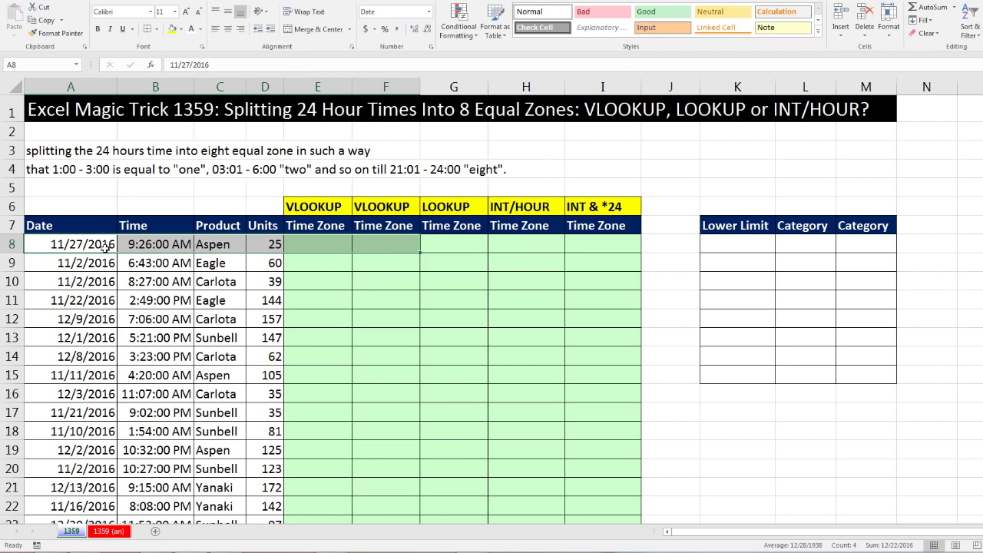
pyautogui.moveTo(46, 263); pyautogui.dragTo(346, 259)
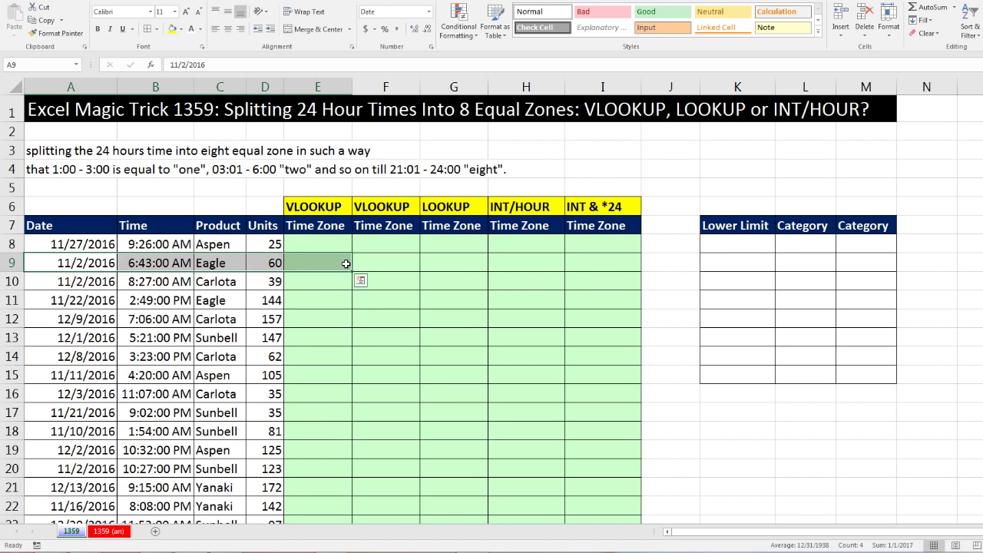
pyautogui.click(147, 284)
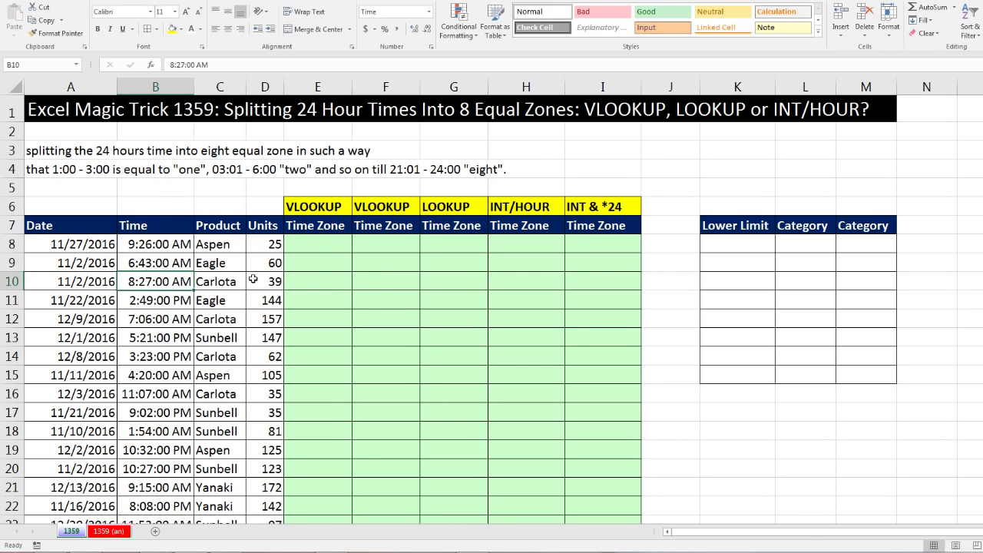
pyautogui.click(317, 280)
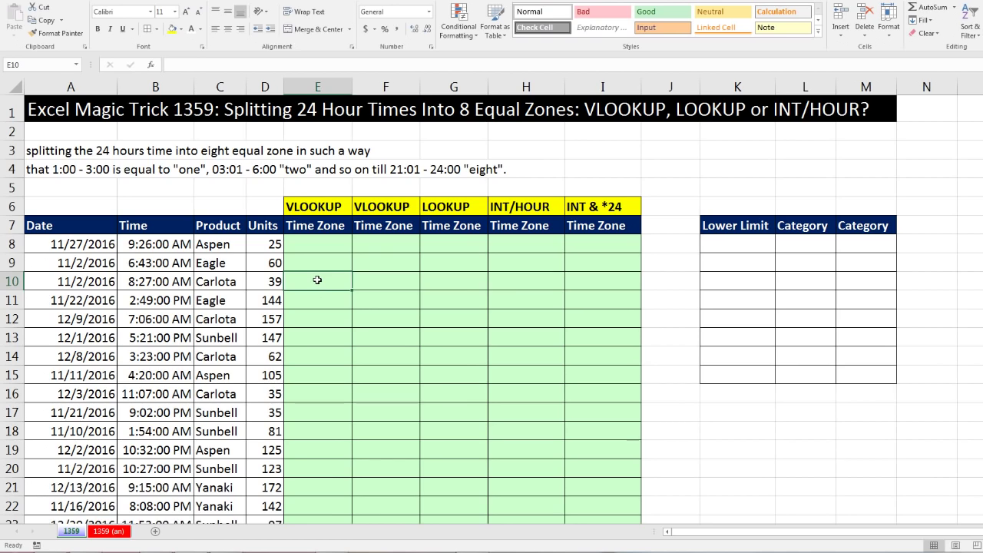
# Step: Enter 12:00 AM and 3:00 AM as the first Lower Limit values in K8:K9, and extend the three-hour series through 9:00 PM in K15
pyautogui.click(723, 249)
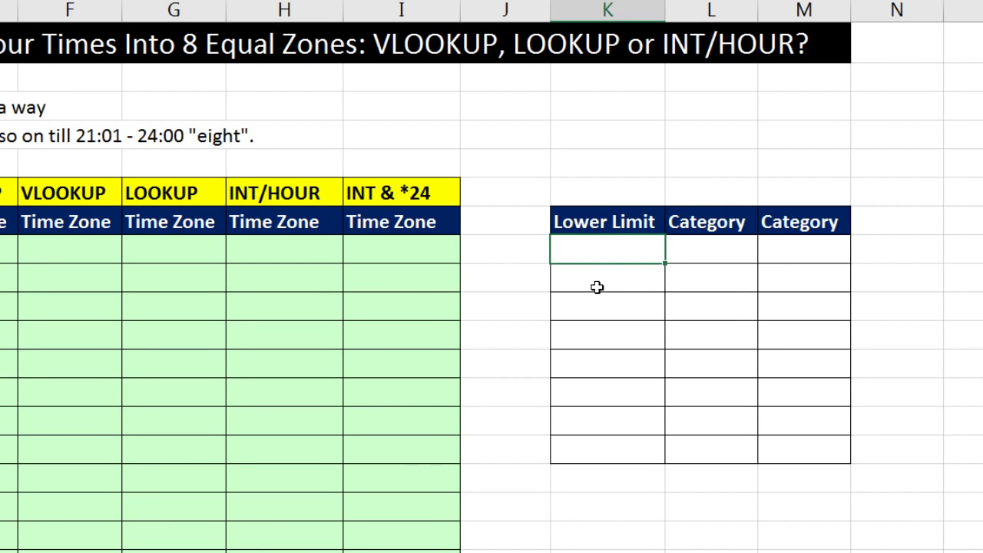
pyautogui.write('12')
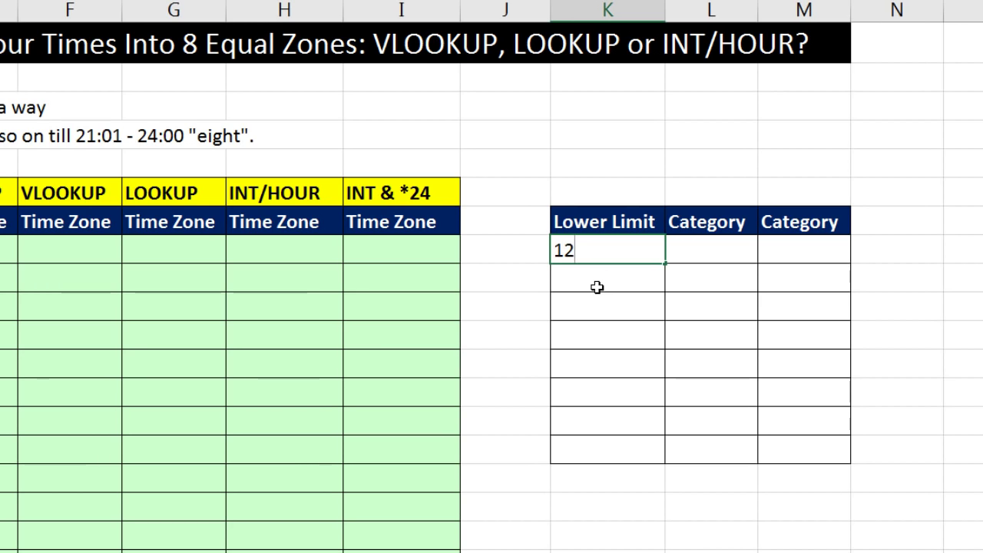
pyautogui.write(':00')
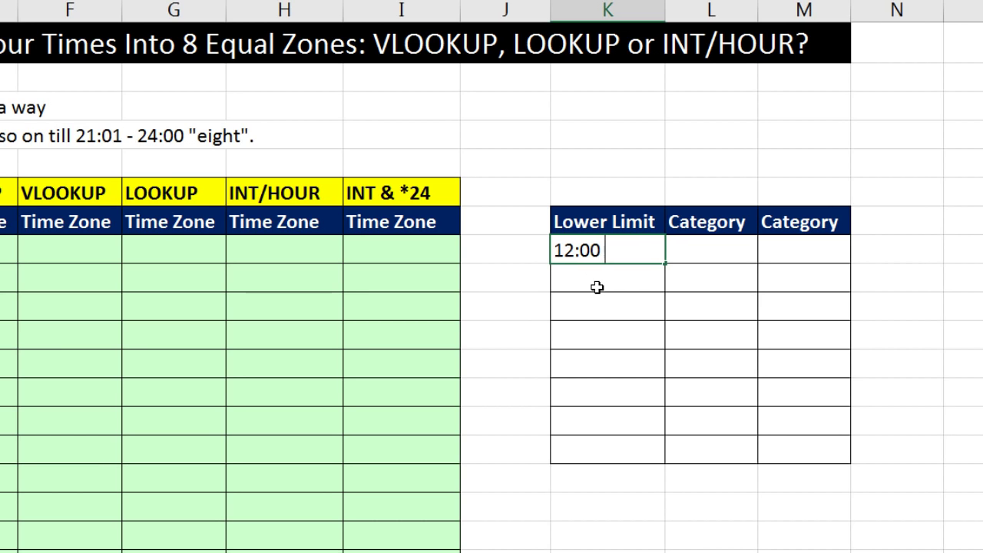
pyautogui.write(' AM')
pyautogui.press('Return')
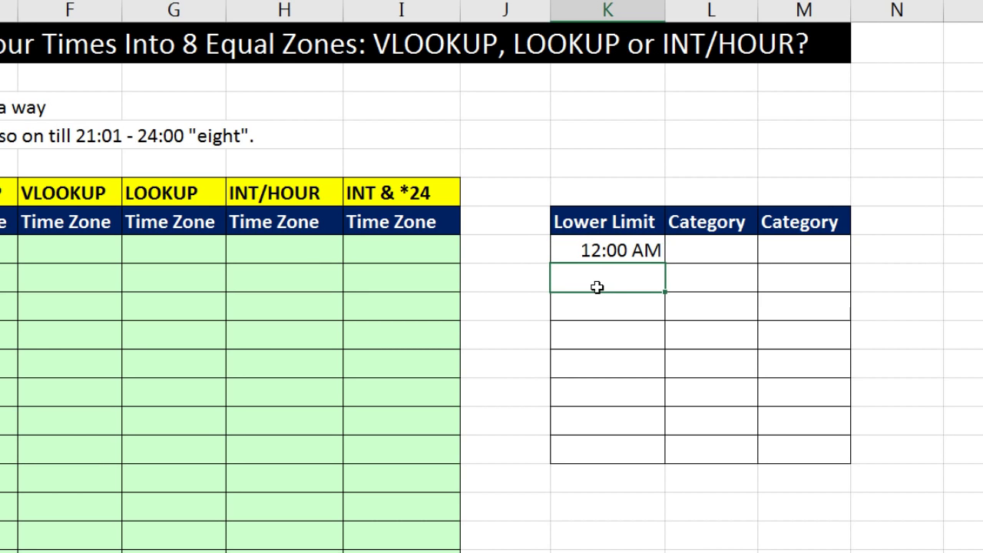
pyautogui.write('3:00 AM')
pyautogui.press('Return')
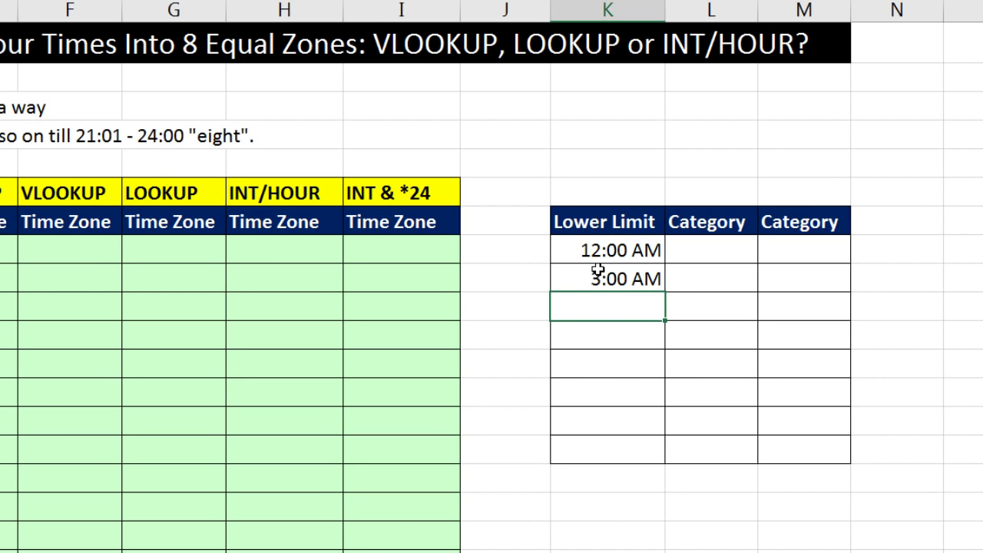
pyautogui.moveTo(605, 250); pyautogui.dragTo(606, 279)
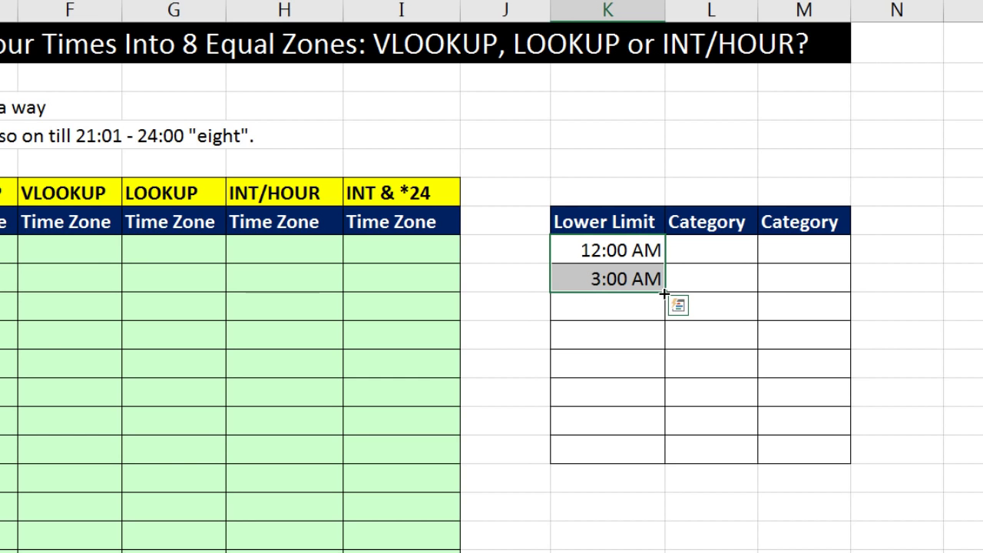
pyautogui.moveTo(664, 292); pyautogui.dragTo(665, 457)
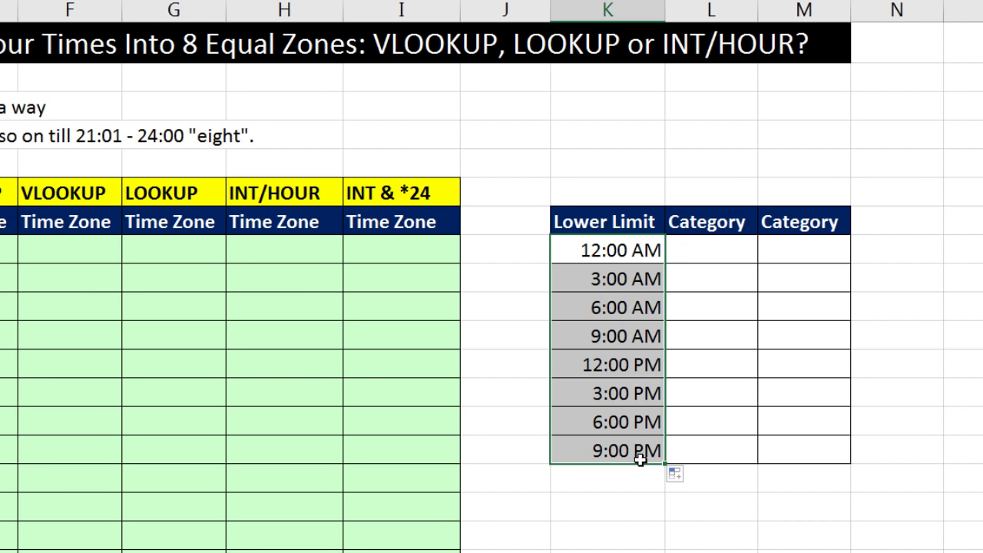
# Step: Enter the text labels One through Eight in the first Category column, L8:L15, beside the lower limits
pyautogui.click(716, 256)
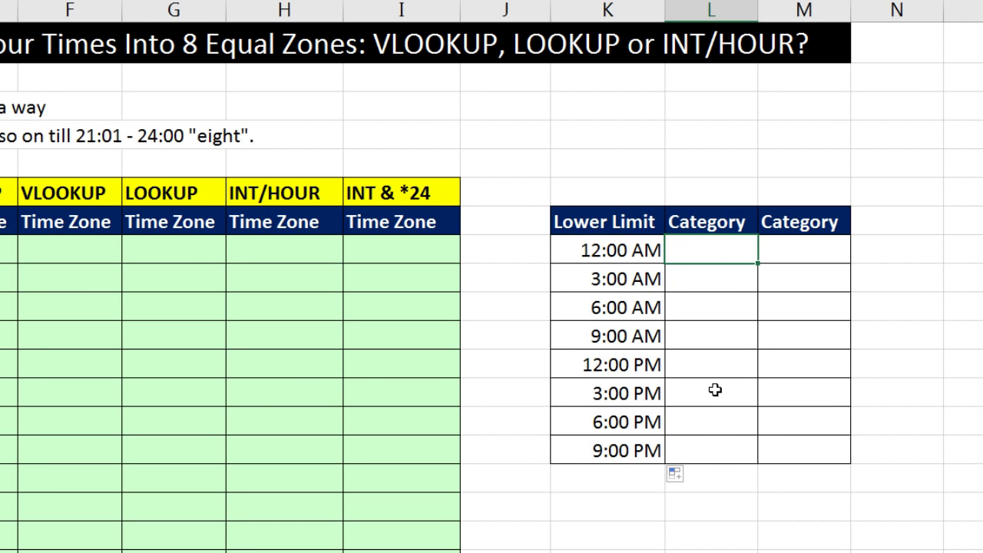
pyautogui.write('One')
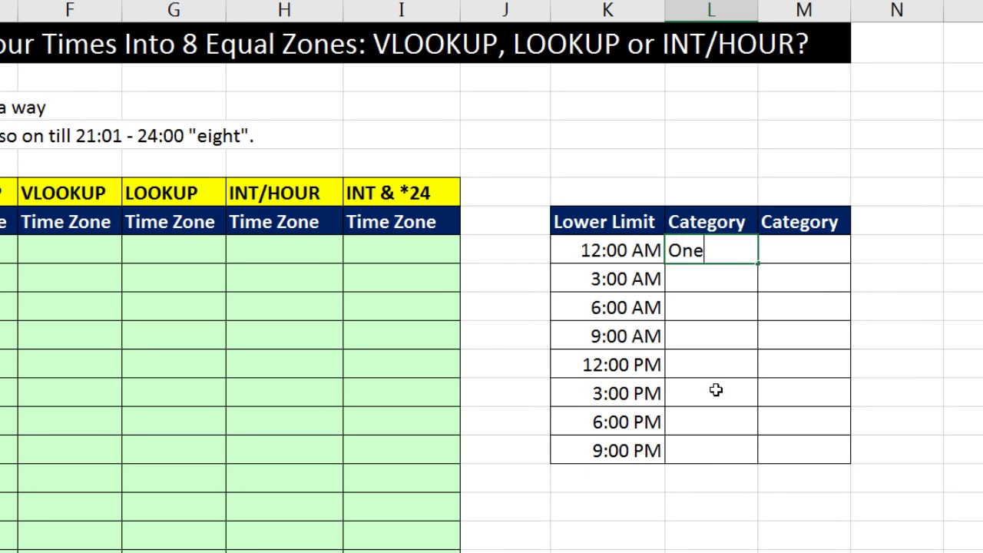
pyautogui.press('Return')
pyautogui.write('Two')
pyautogui.press('Return')
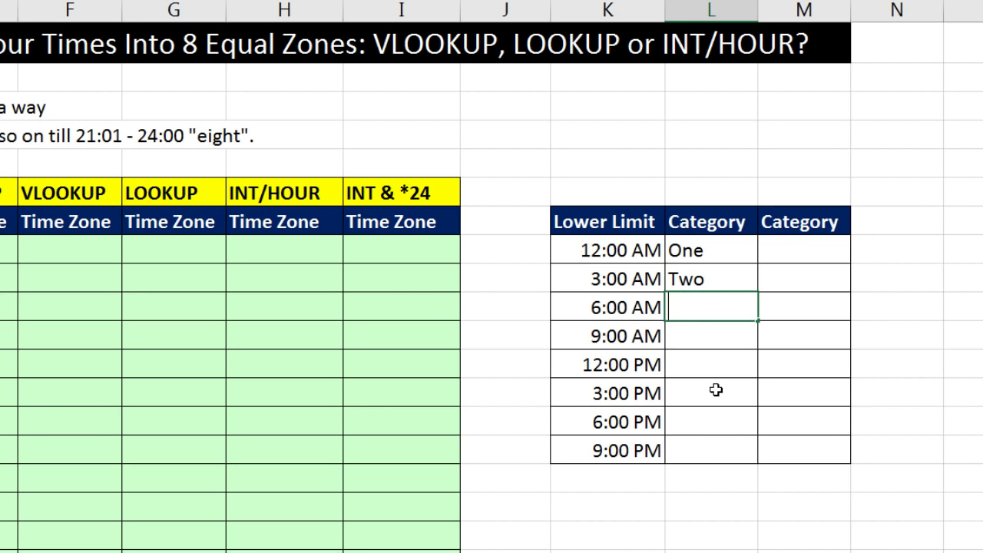
pyautogui.write('Three')
pyautogui.press('Return')
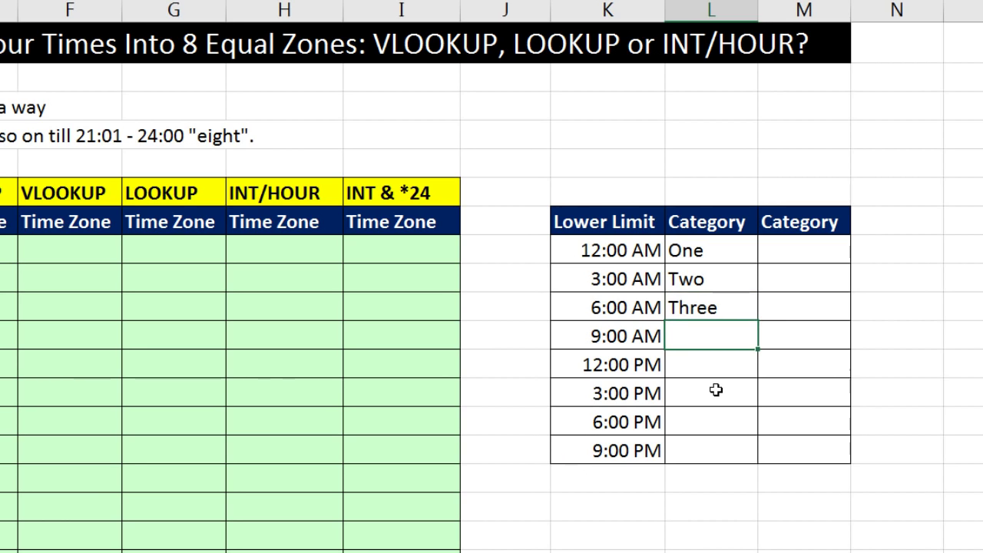
pyautogui.write('Fou')
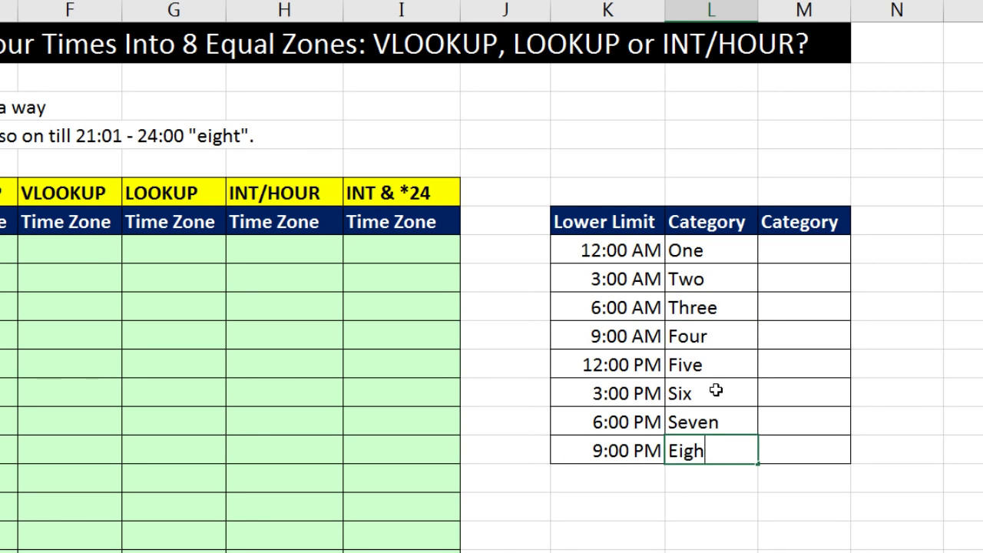
pyautogui.write('t')
pyautogui.press('Return')
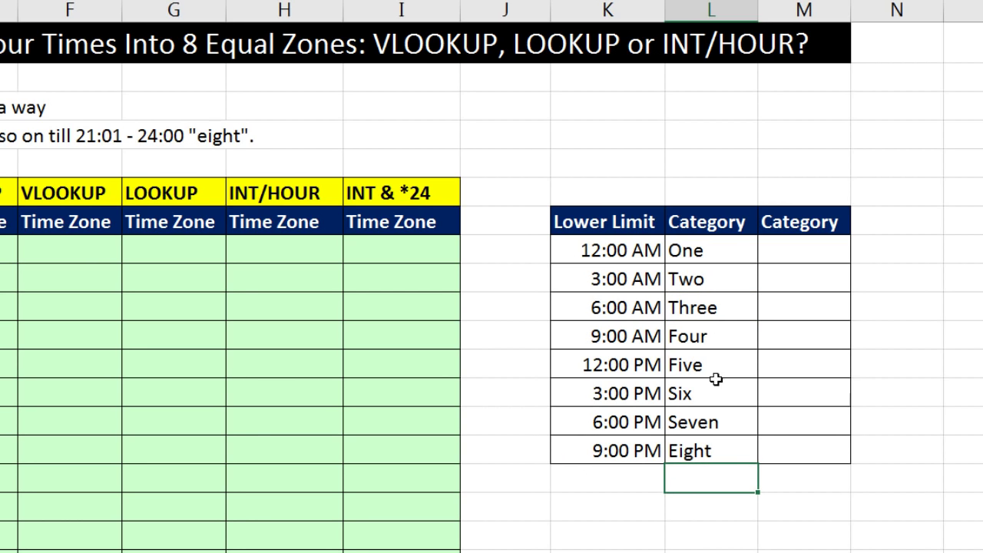
pyautogui.moveTo(720, 247); pyautogui.dragTo(746, 456)
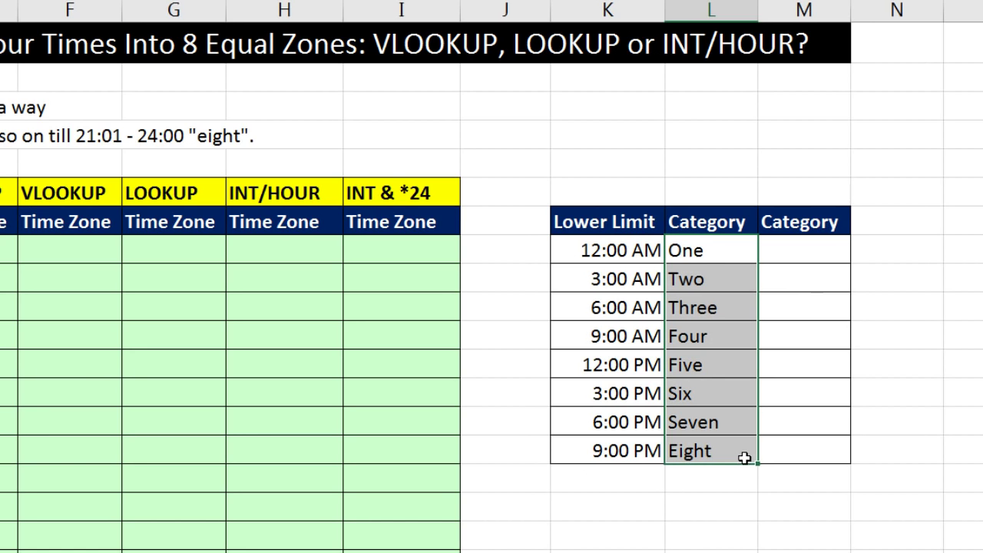
# Step: Enter 1 and 2 at the start of the second Category column and extend the series to 8 in M15
pyautogui.click(791, 250)
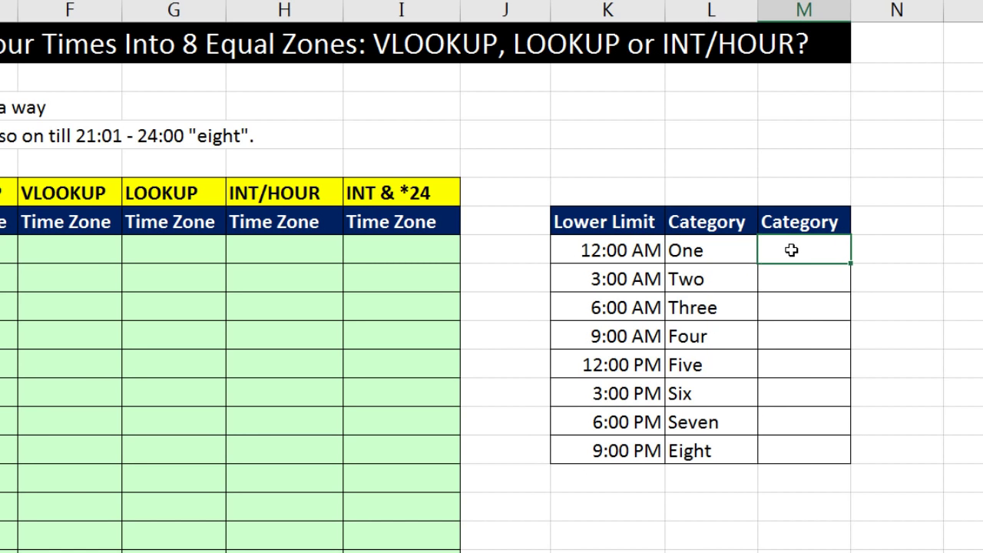
pyautogui.write('1')
pyautogui.press('Return')
pyautogui.write('2')
pyautogui.press('Return')
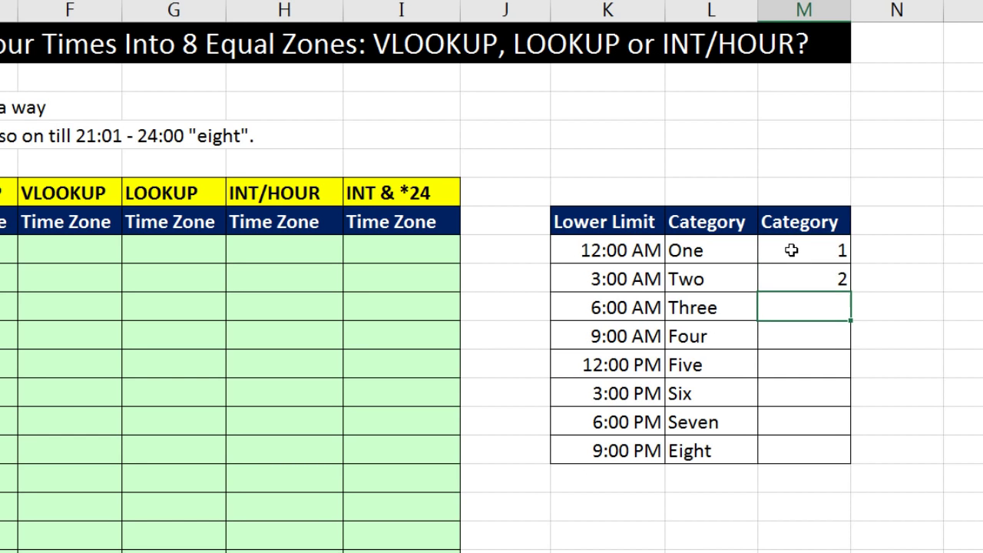
pyautogui.moveTo(783, 250); pyautogui.dragTo(794, 276)
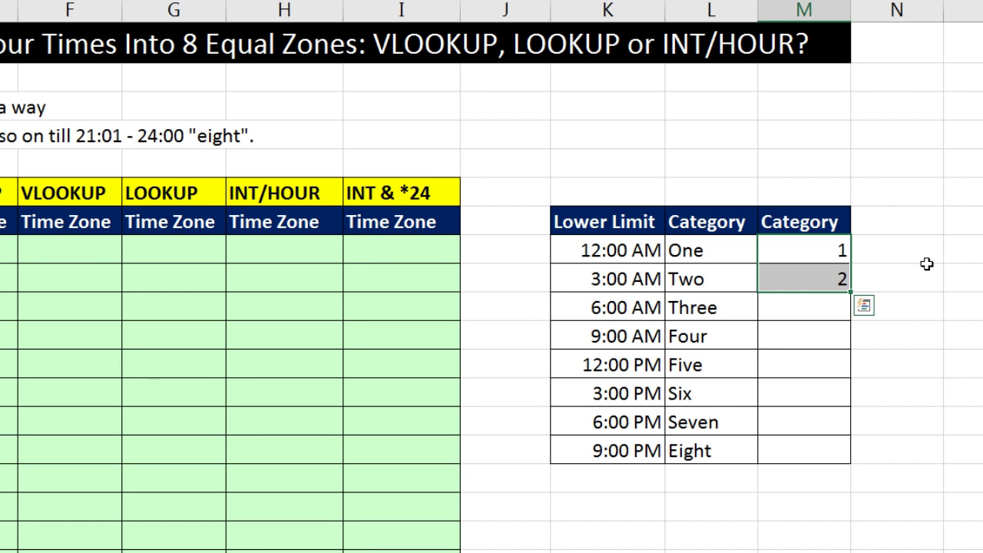
pyautogui.doubleClick(851, 292)
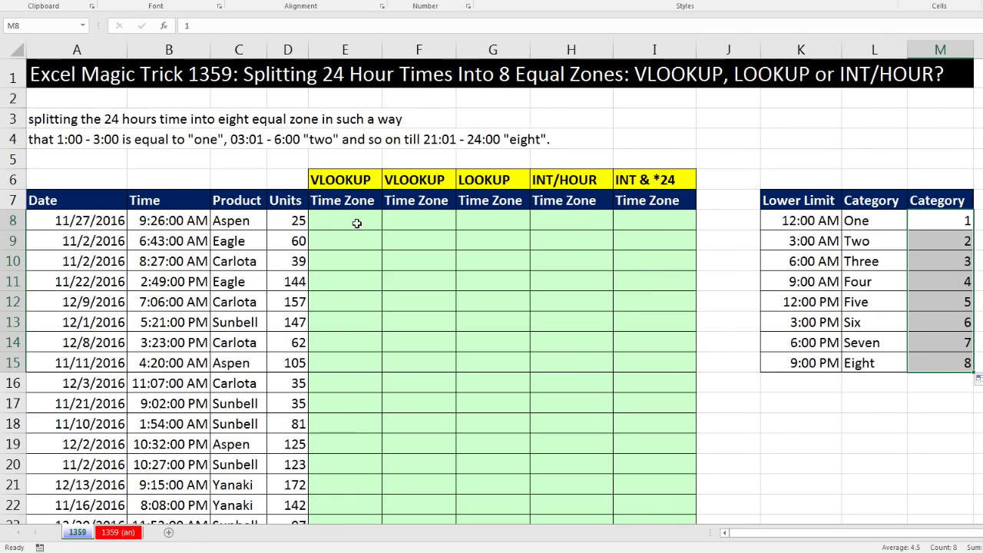
# Step: Examine how the values in the Time column relate to the lower limits and both category columns of the lookup table
pyautogui.click(279, 228)
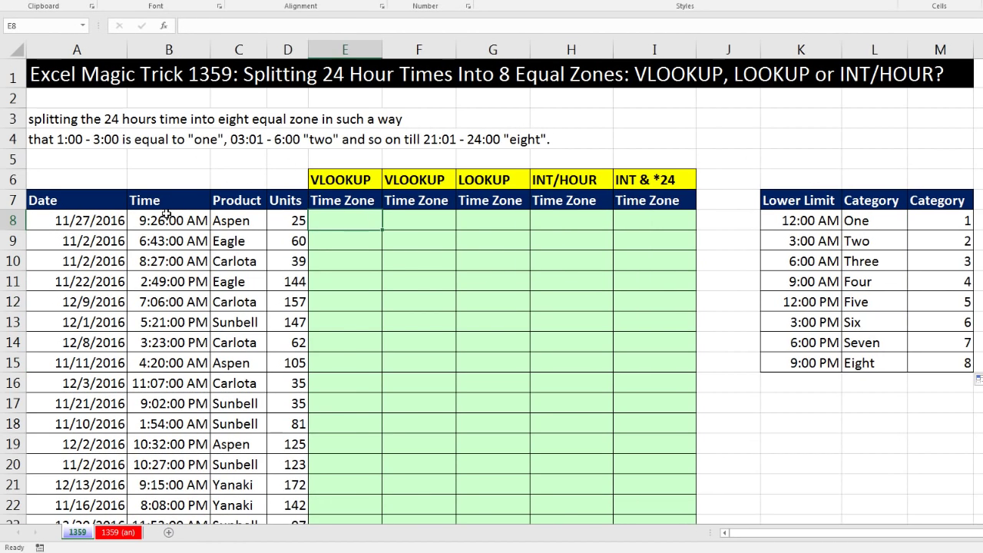
pyautogui.click(75, 225)
pyautogui.moveTo(799, 221); pyautogui.dragTo(795, 341)
pyautogui.moveTo(796, 358); pyautogui.dragTo(798, 364)
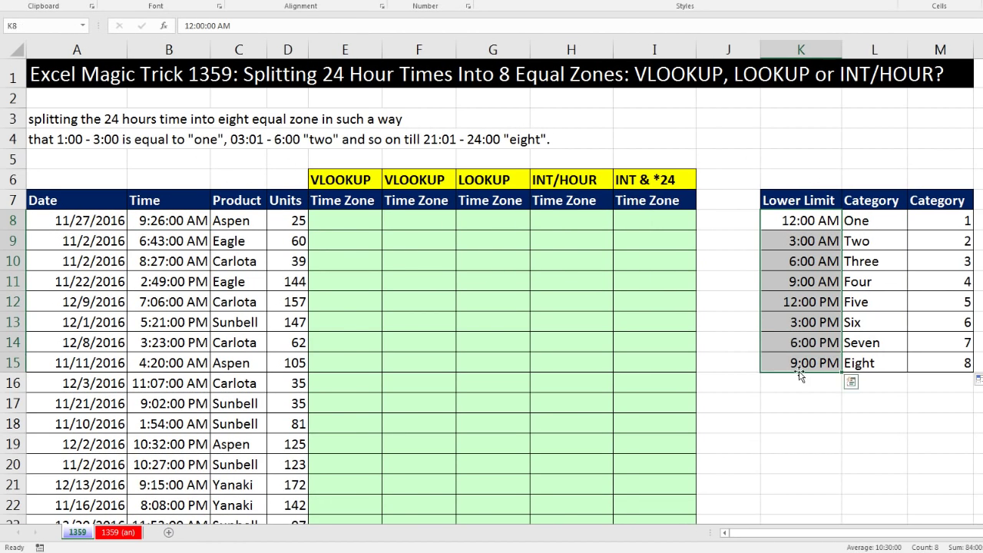
pyautogui.click(862, 241)
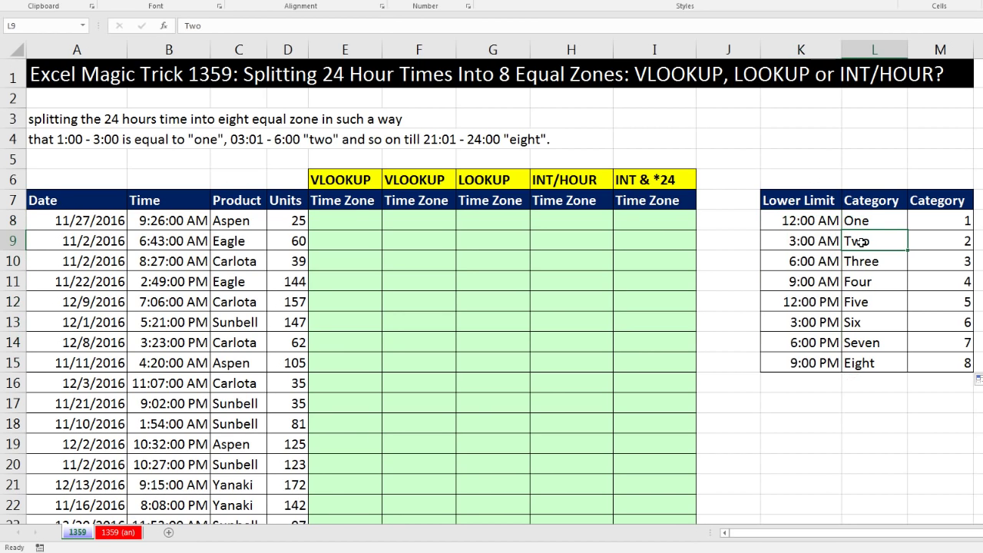
pyautogui.click(938, 245)
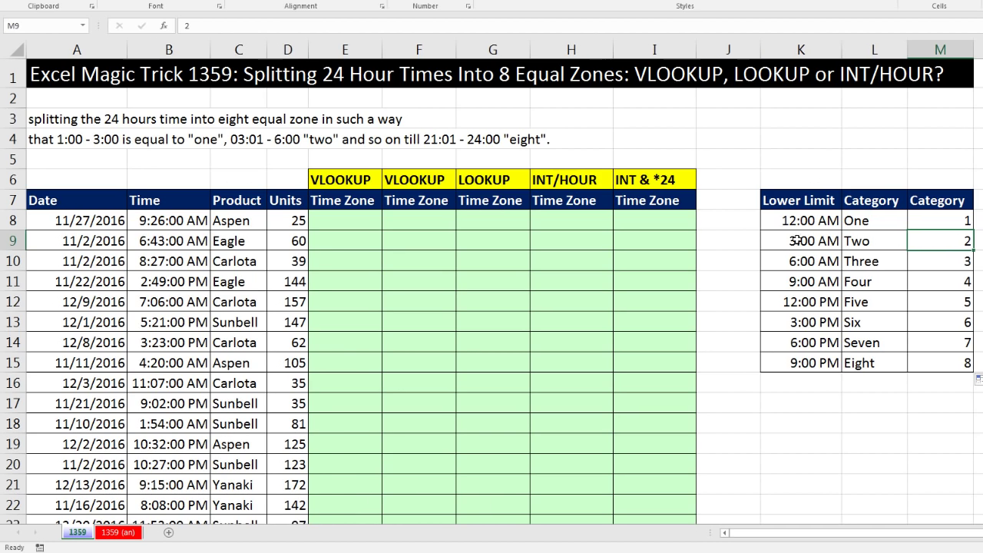
pyautogui.moveTo(797, 216); pyautogui.dragTo(800, 364)
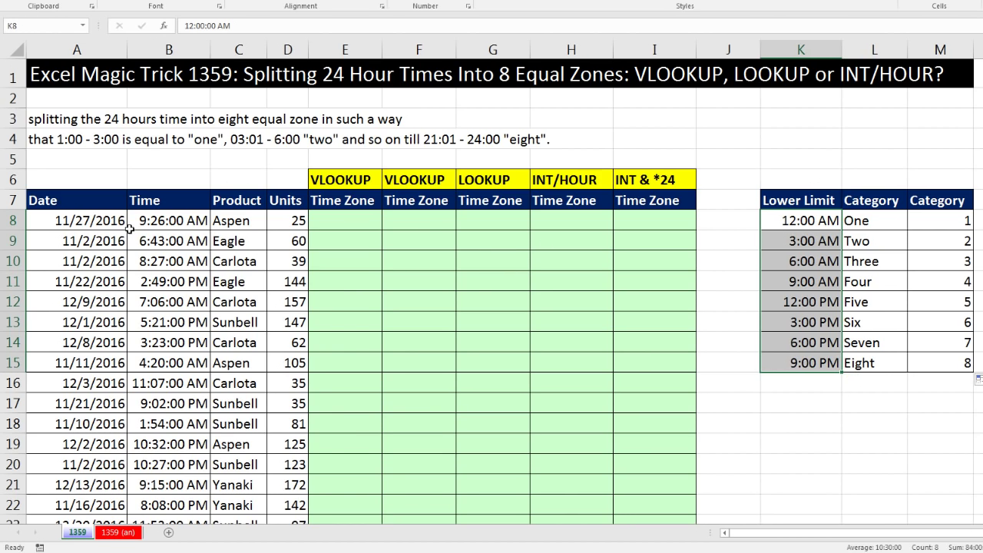
pyautogui.moveTo(142, 223); pyautogui.dragTo(185, 417)
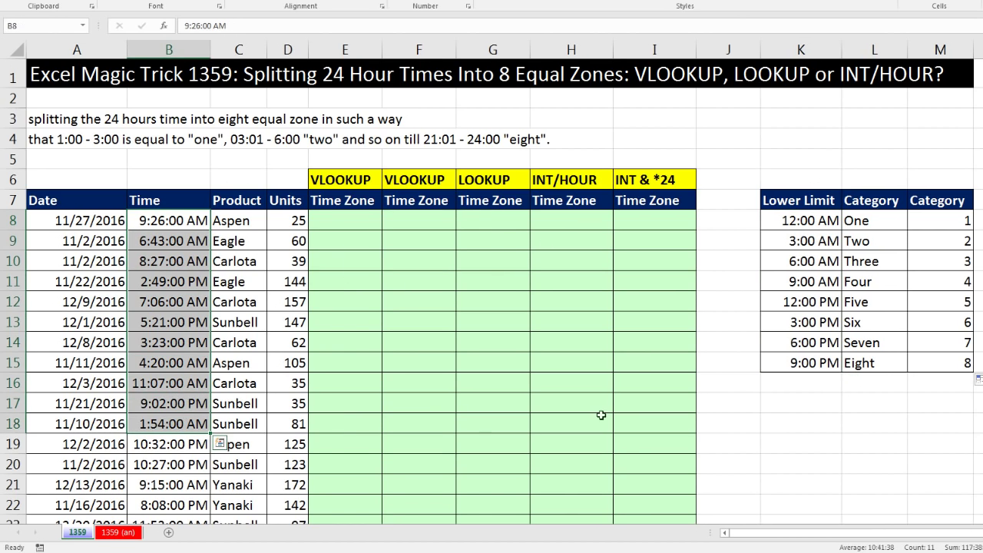
pyautogui.click(819, 244)
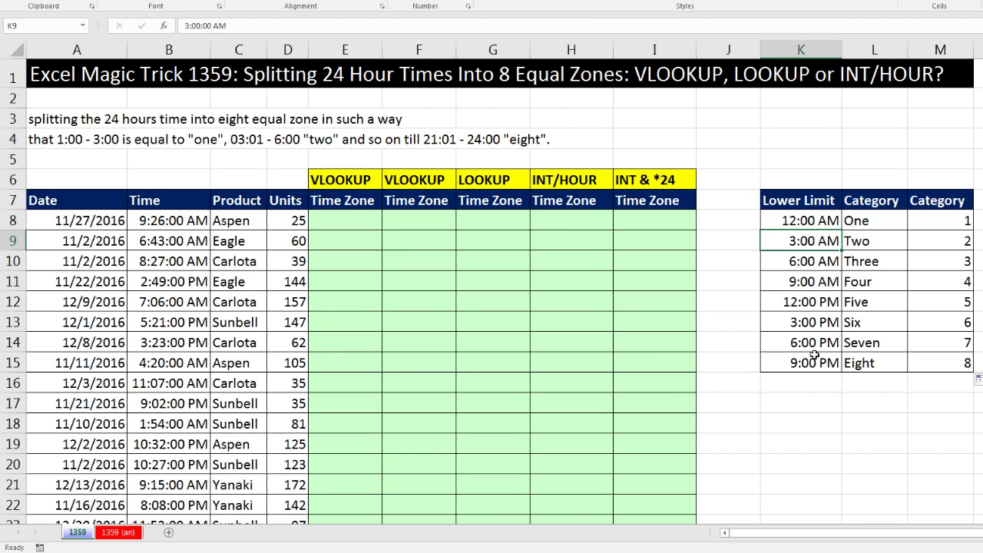
# Step: Calculate the day fractions for 3 and 6 hours below the lookup table with =3/24 in K17 and =6/24 in K18
pyautogui.click(824, 403)
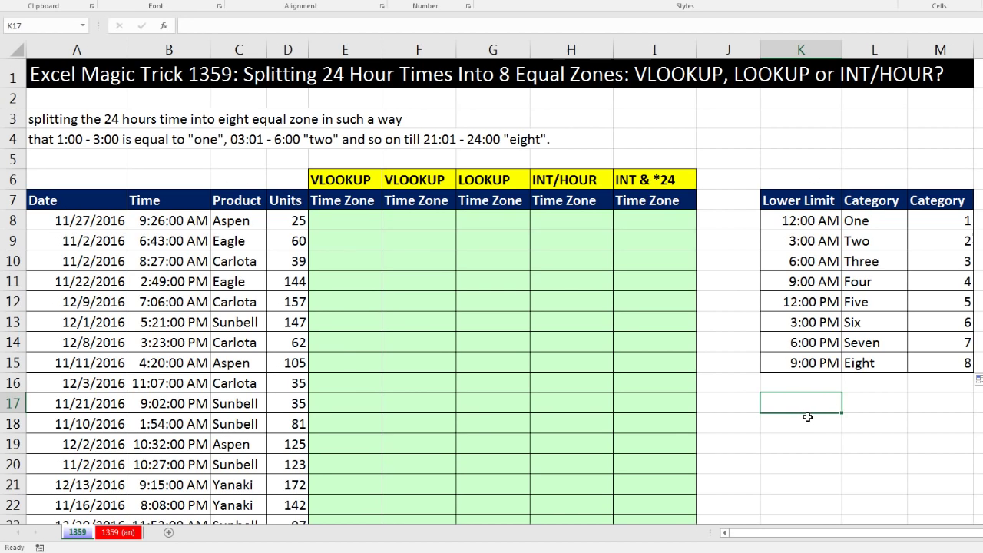
pyautogui.write('=3/')
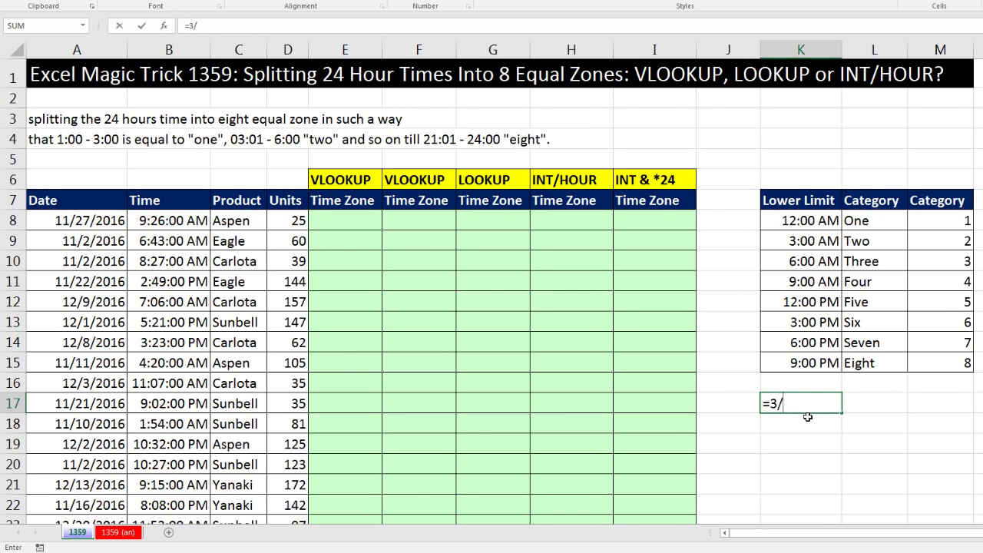
pyautogui.write('24')
pyautogui.press('Return')
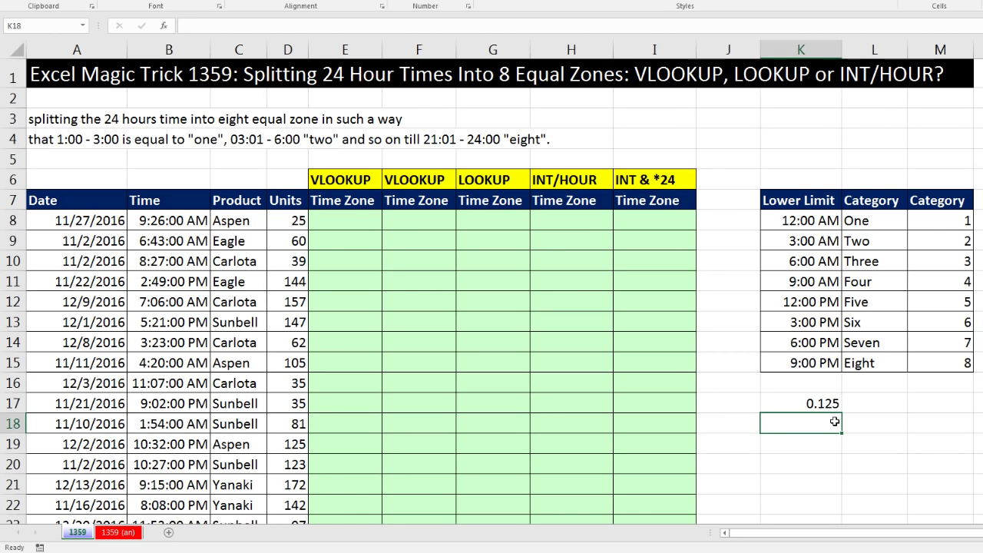
pyautogui.write('=6/24')
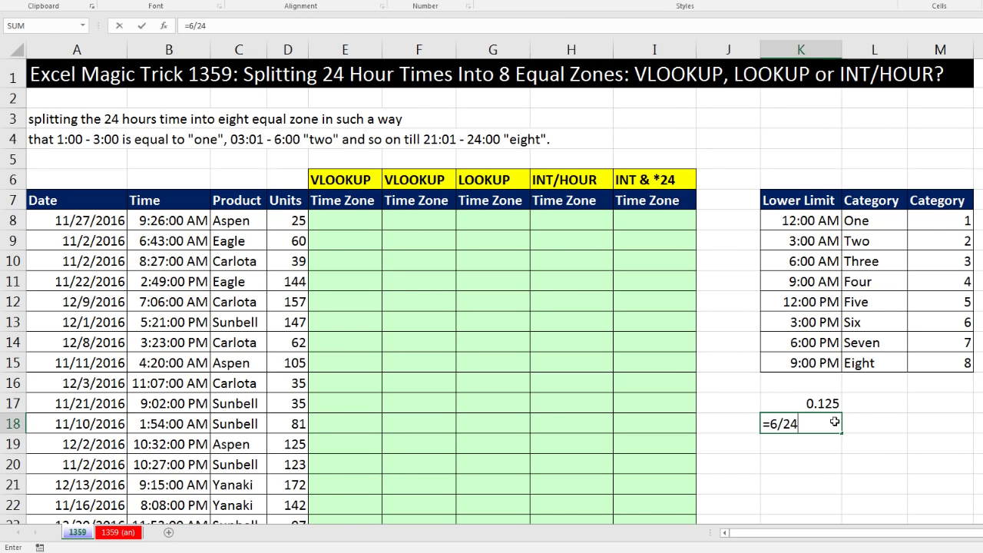
pyautogui.press('Return')
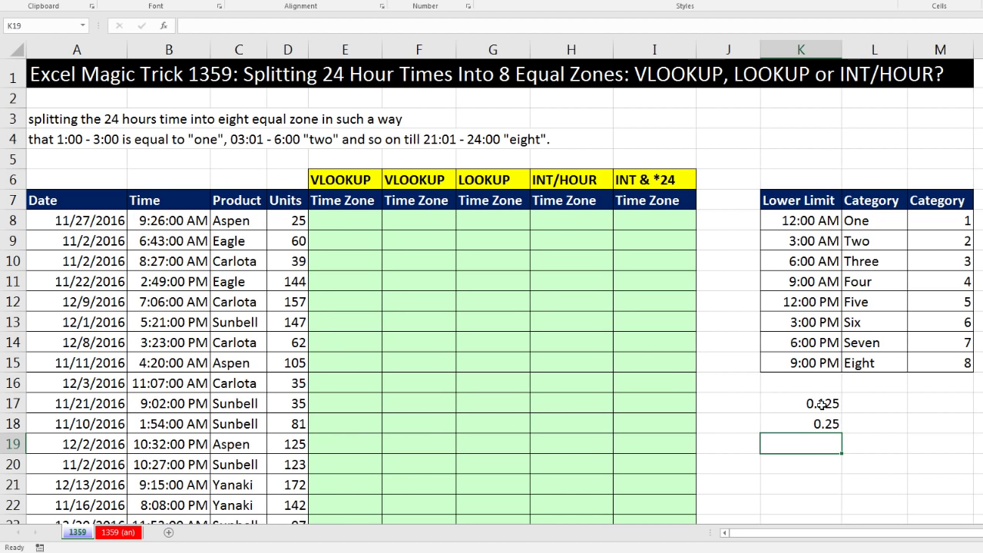
pyautogui.moveTo(821, 405); pyautogui.dragTo(822, 424)
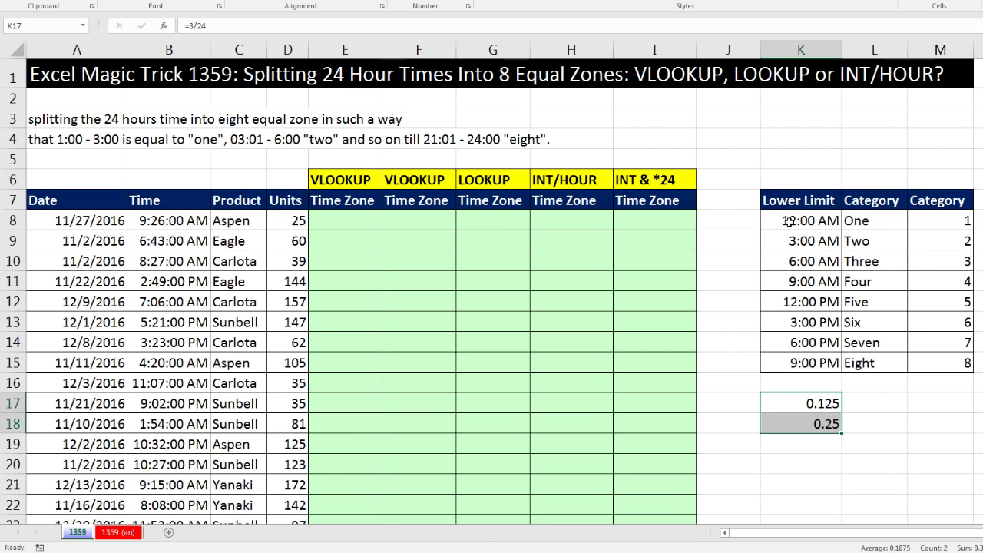
# Step: Switch the lower limits in K8:K15 to the General number format to inspect their underlying values, and undo the format change
pyautogui.moveTo(789, 222); pyautogui.dragTo(810, 362)
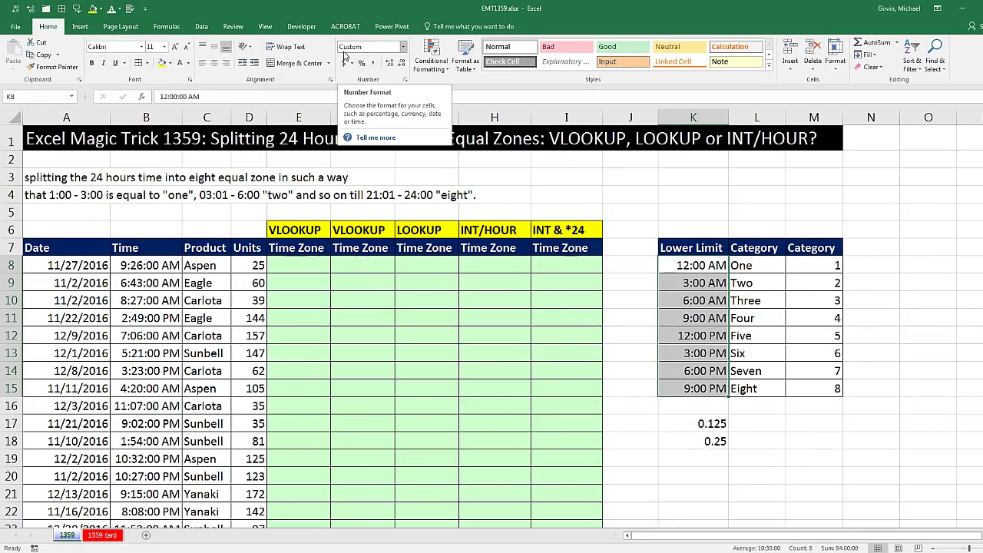
pyautogui.click(403, 48)
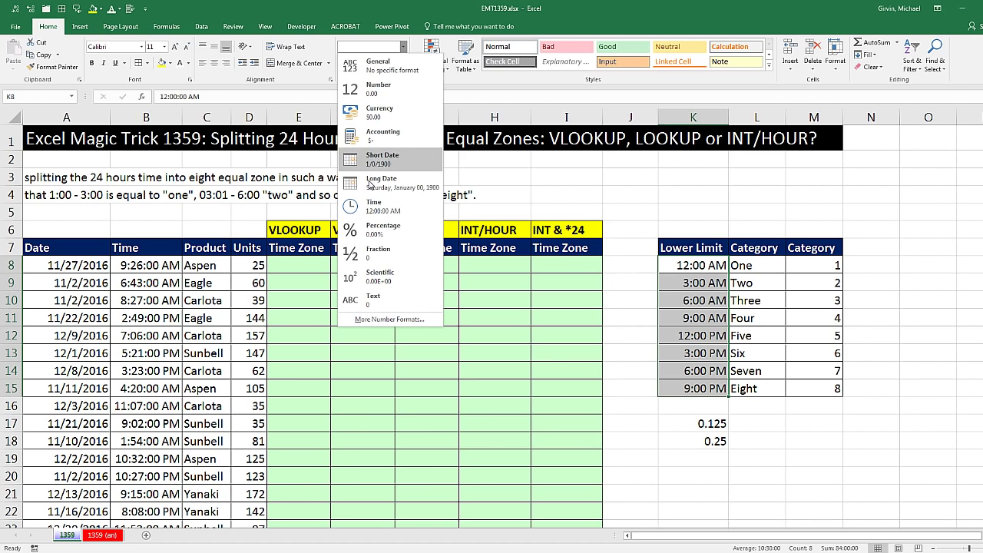
pyautogui.click(390, 72)
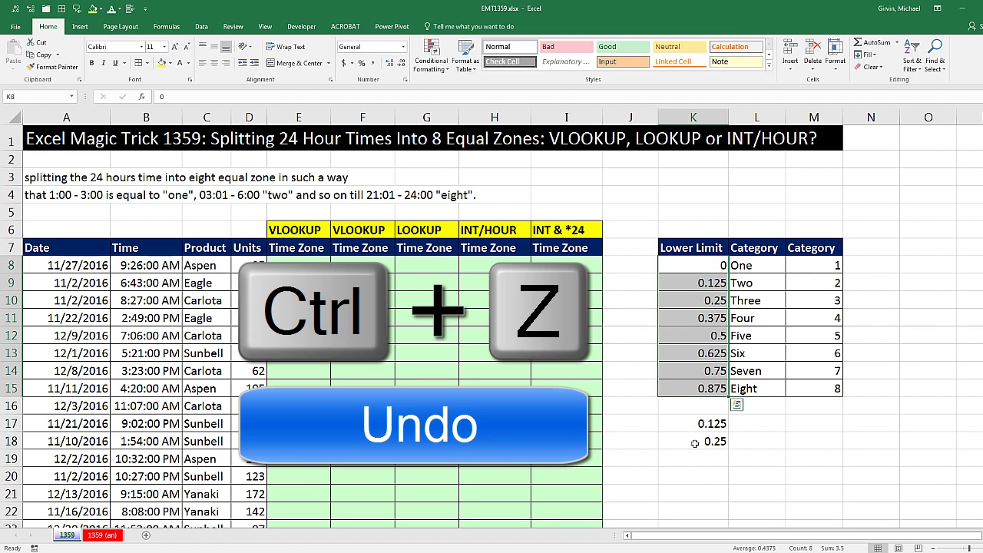
pyautogui.hotkey('ctrl', 'z')
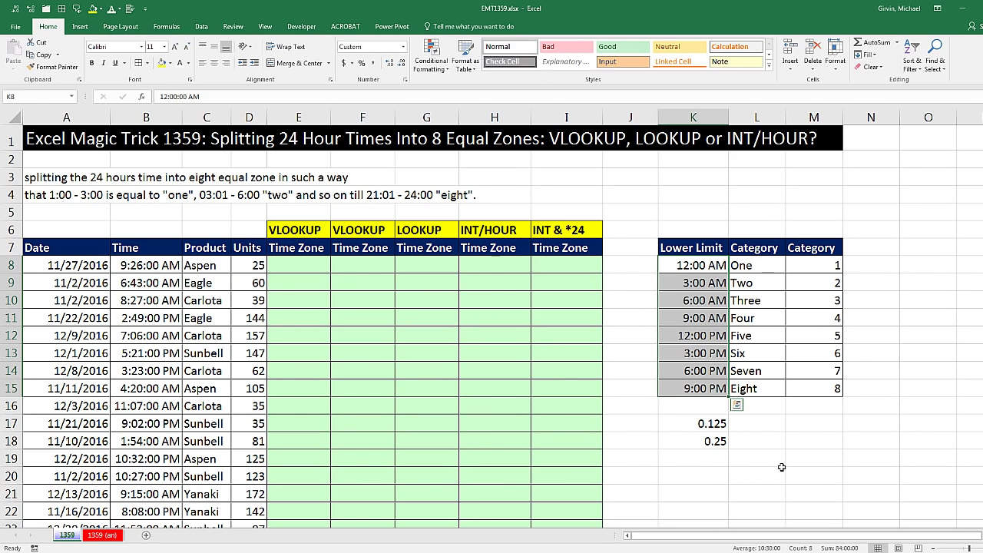
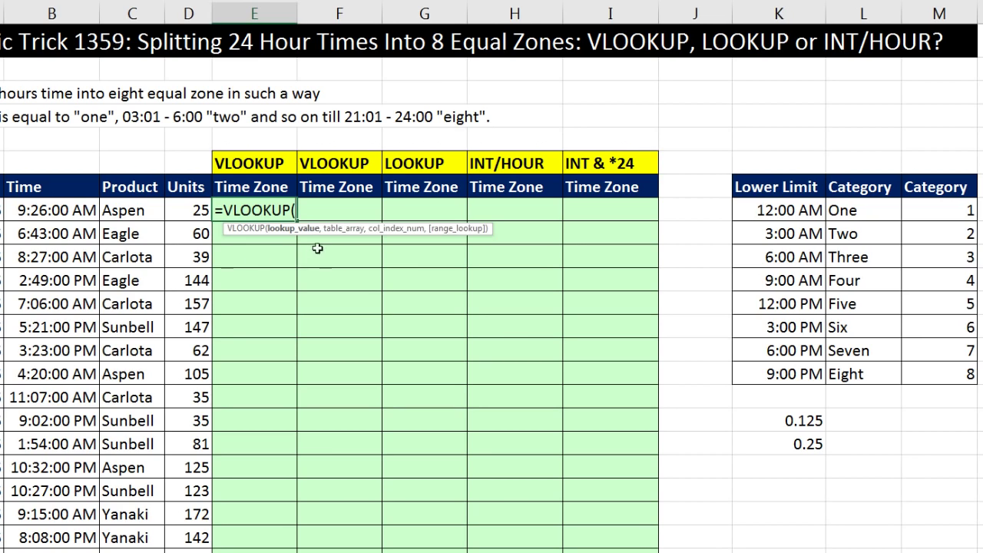
# Step: Build the VLOOKUP formula in E8 with B8 as the lookup value and the absolute range $K$8:$M$15 as the table array
pyautogui.click(79, 209)
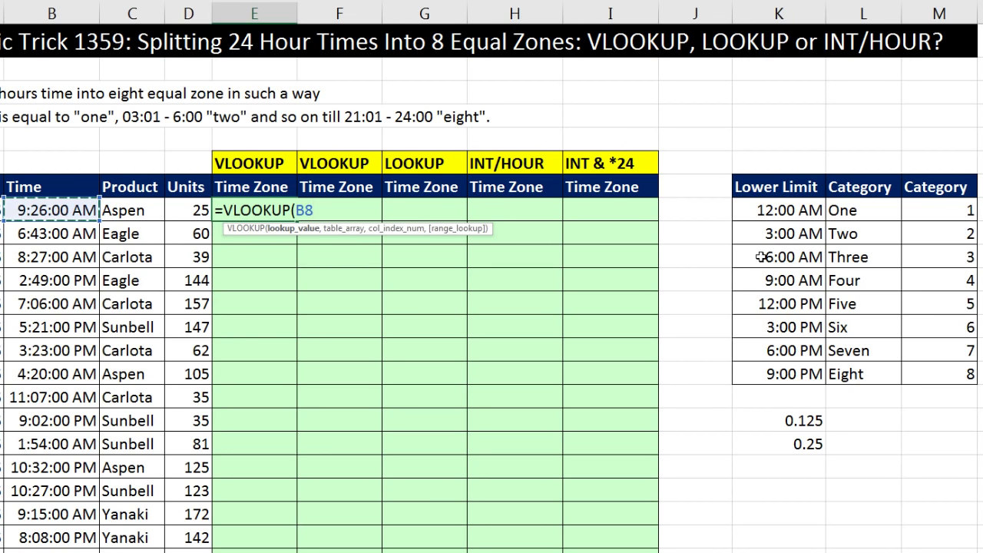
pyautogui.write(',')
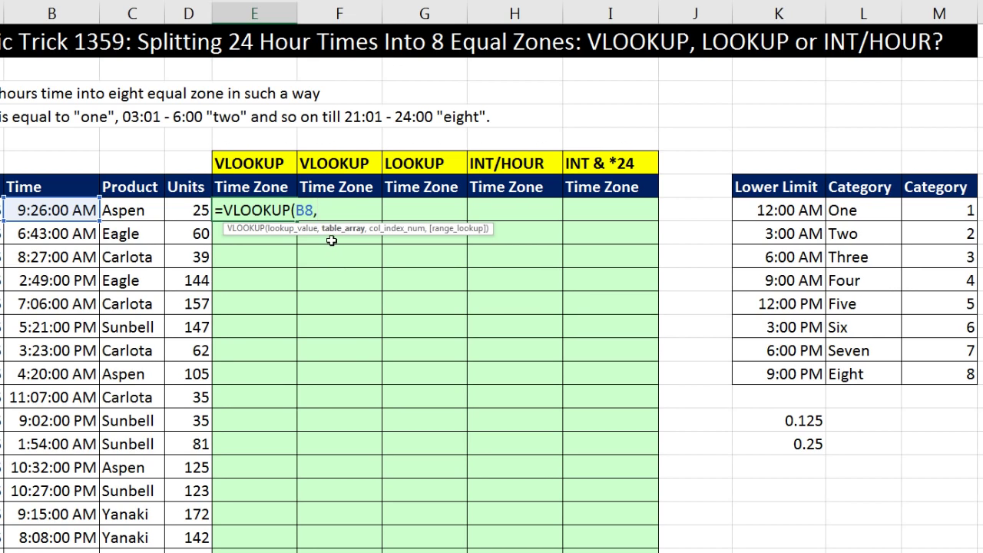
pyautogui.moveTo(761, 212); pyautogui.dragTo(948, 360)
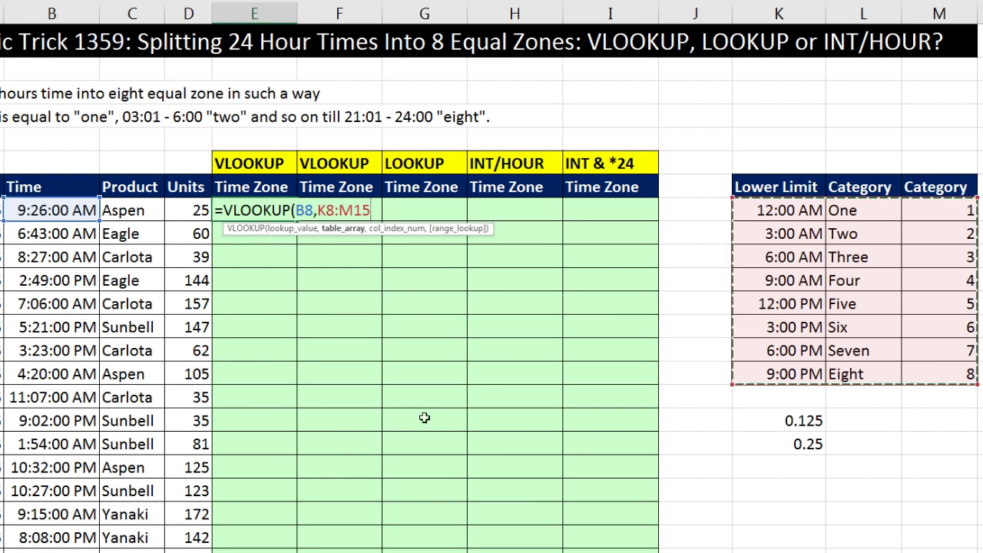
pyautogui.press('F4')
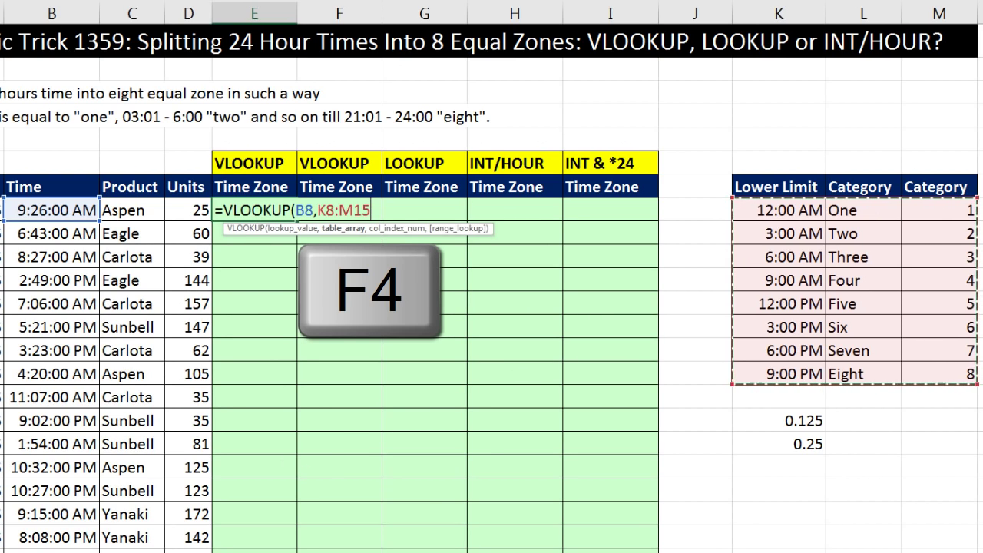
pyautogui.press('F4')
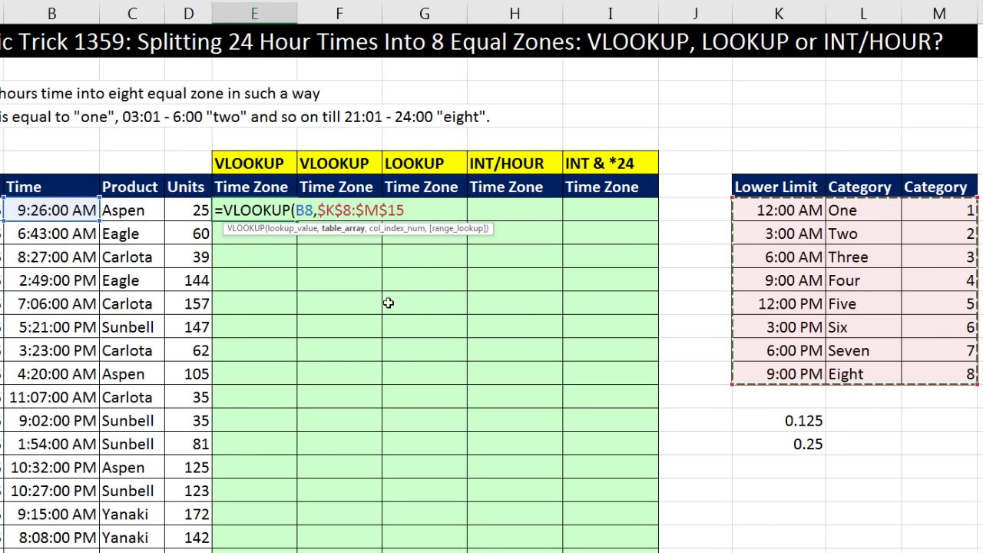
pyautogui.doubleClick(306, 212)
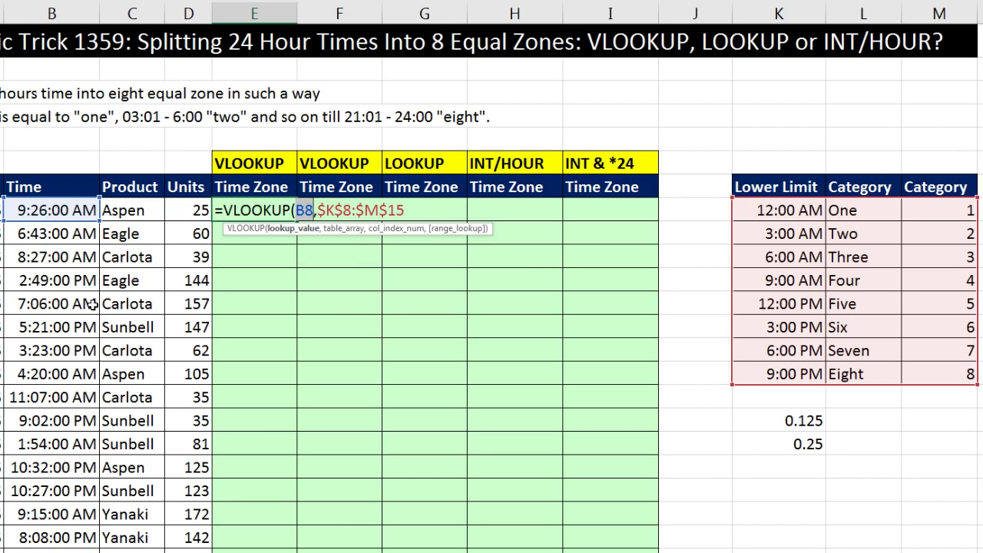
pyautogui.click(411, 212)
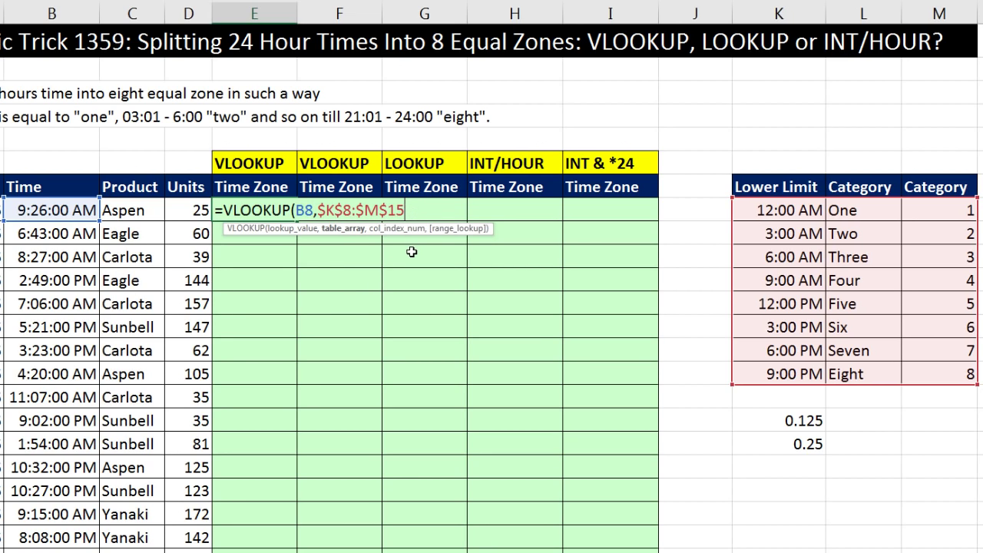
# Step: Complete the E8 VLOOKUP with column index 2, omitting the range lookup argument, and copy it down the first Time Zone column
pyautogui.write(',')
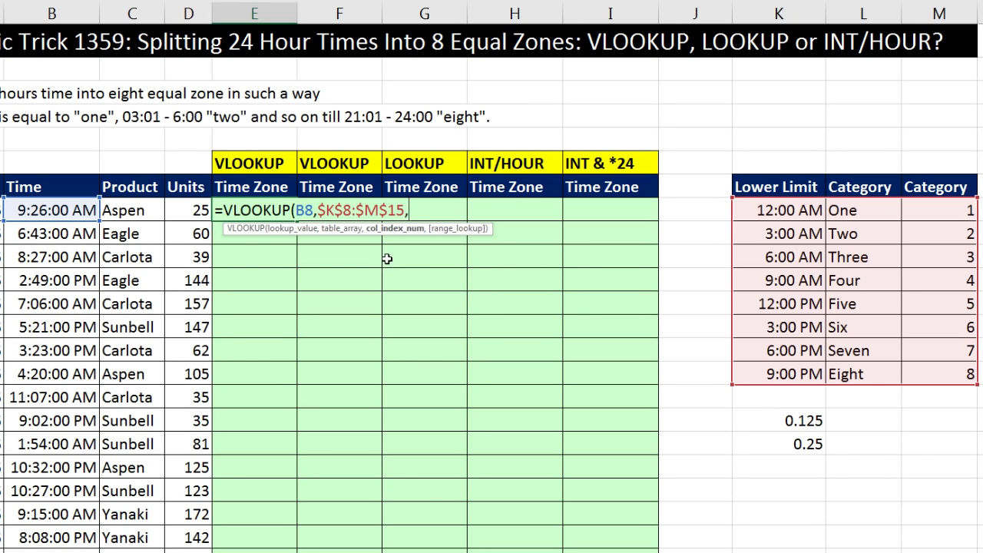
pyautogui.write('2,')
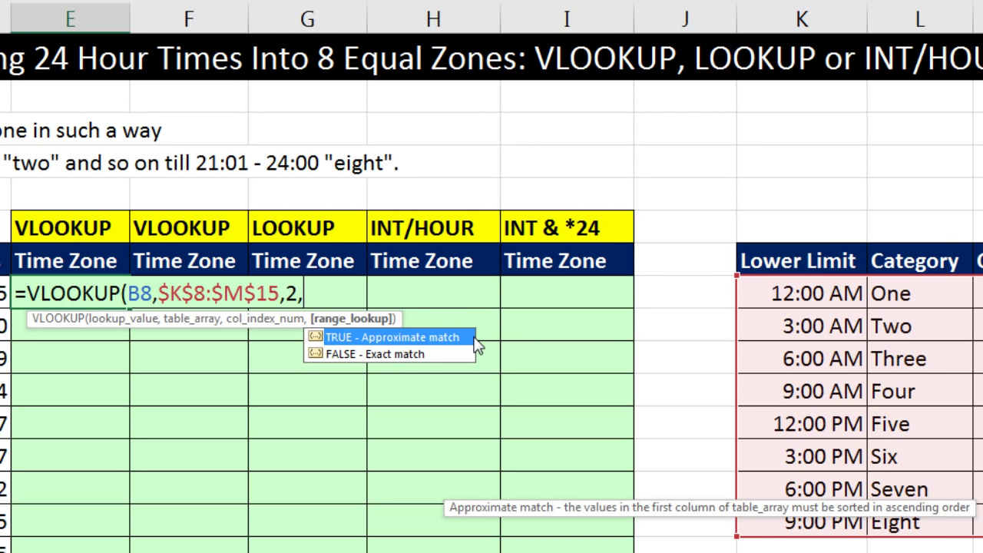
pyautogui.press('BackSpace')
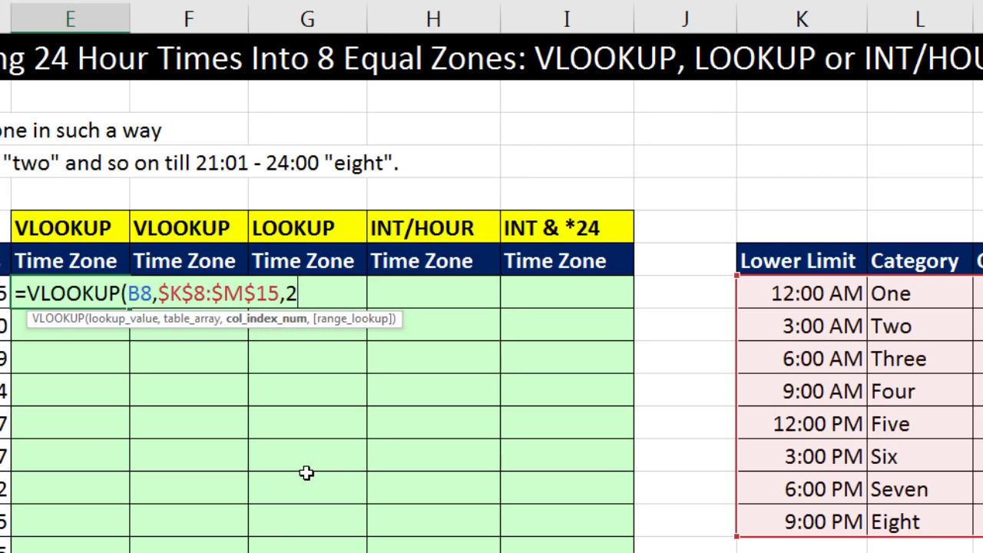
pyautogui.write(')')
pyautogui.hotkey('ctrl', 'Return')
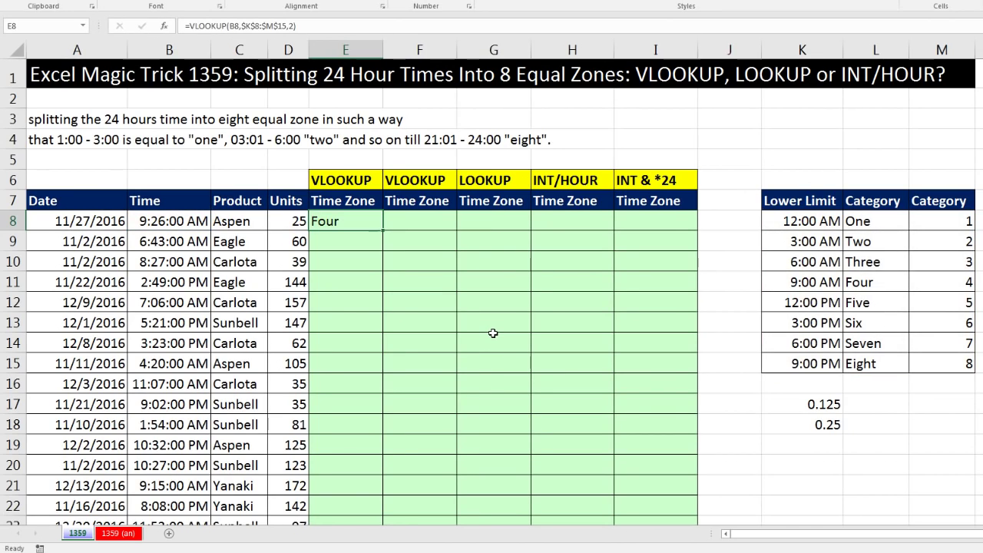
pyautogui.doubleClick(383, 231)
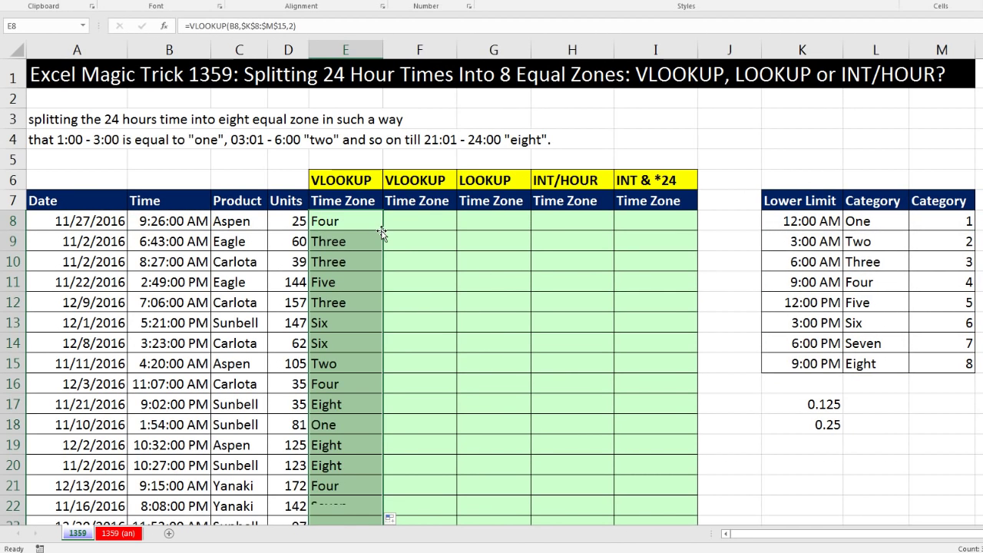
# Step: Check the copied VLOOKUP formulas in E12, E13 and E17 against their times and the lookup table
pyautogui.click(346, 307)
pyautogui.press('F2')
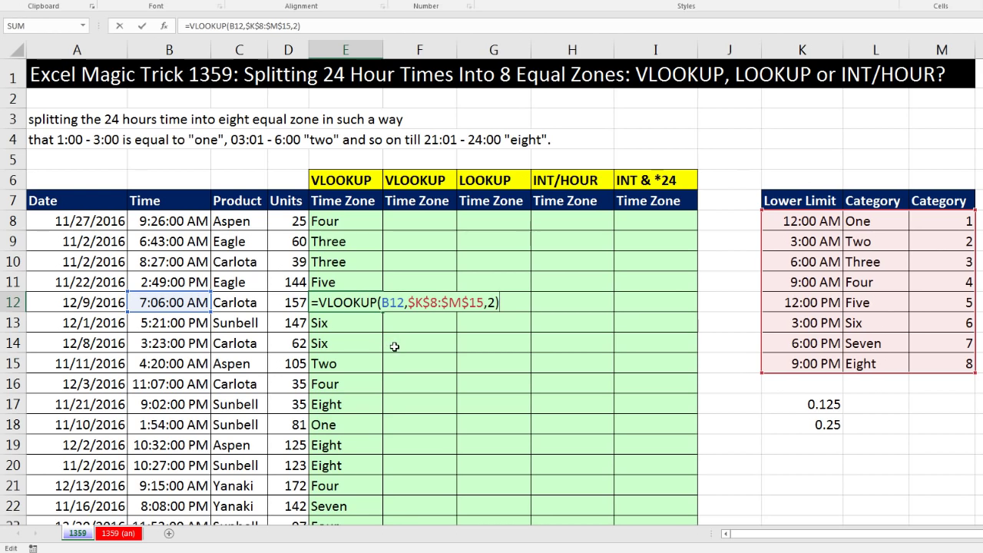
pyautogui.click(367, 301)
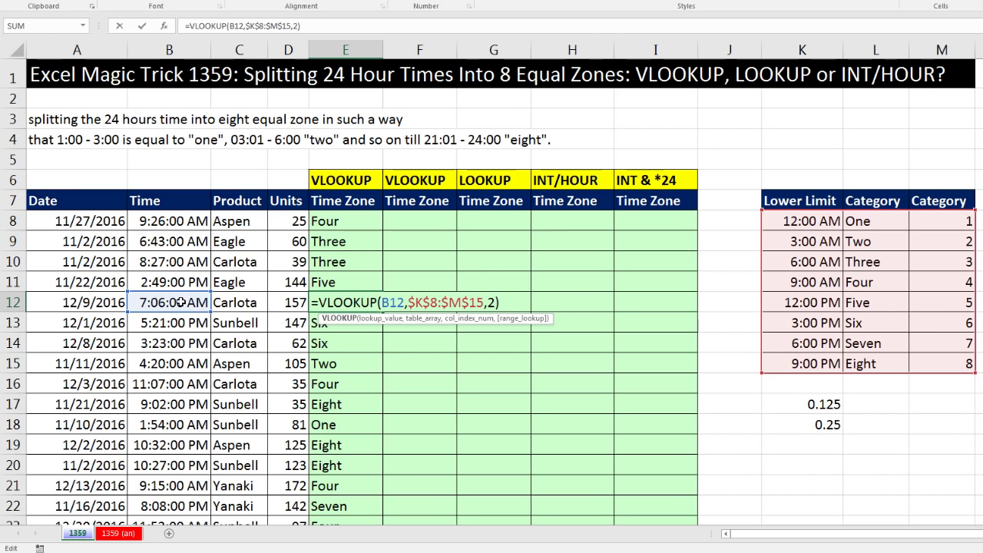
pyautogui.hotkey('ctrl', 'Return')
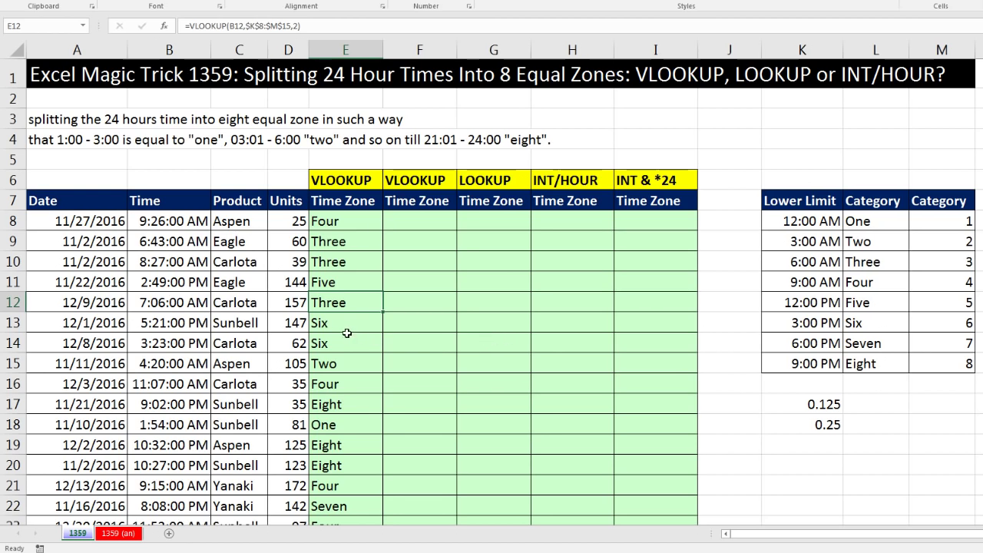
pyautogui.doubleClick(344, 326)
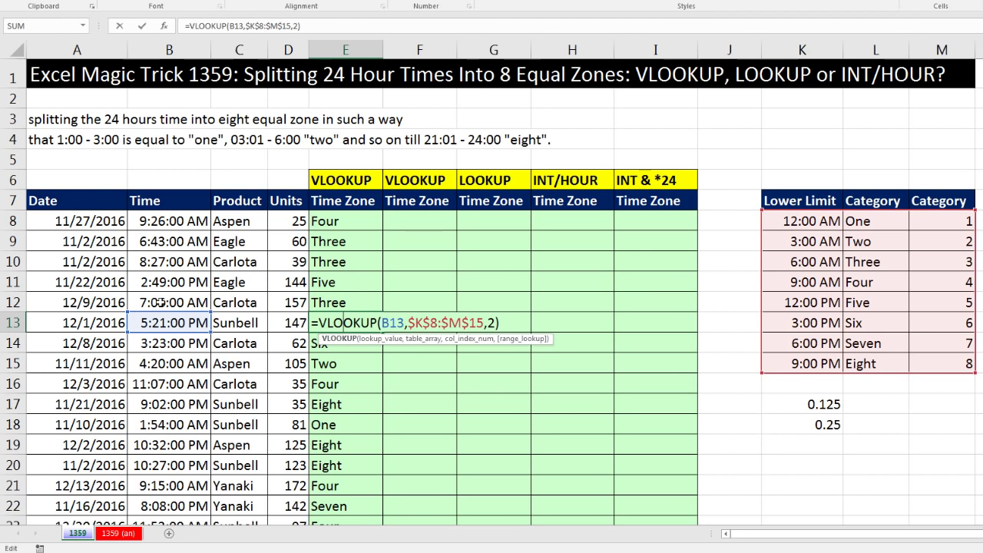
pyautogui.press('Escape')
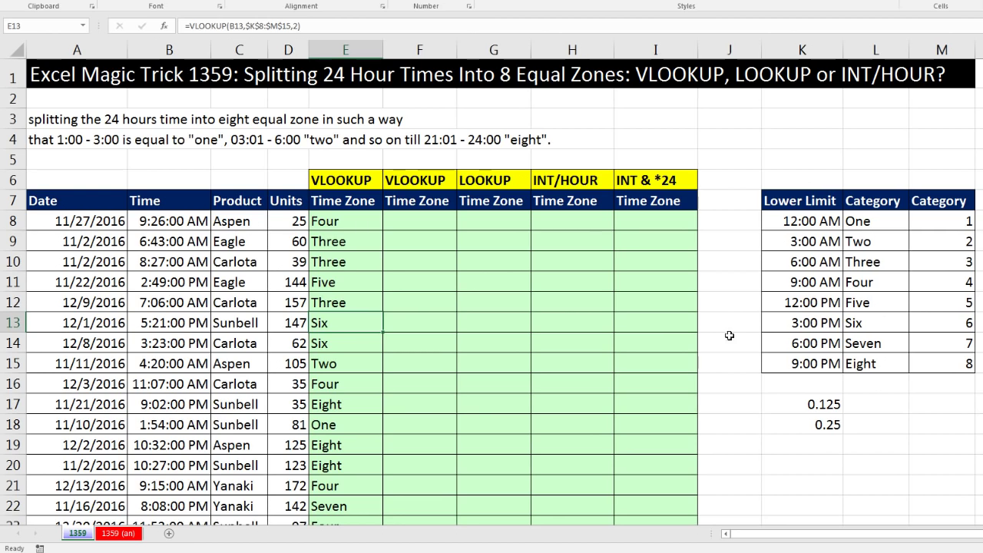
pyautogui.doubleClick(350, 406)
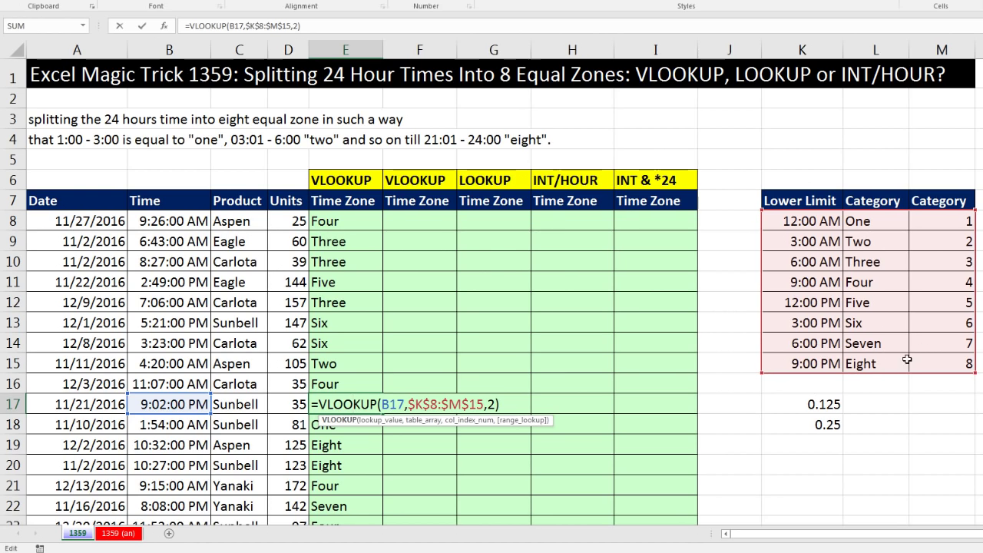
pyautogui.hotkey('ctrl', 'Return')
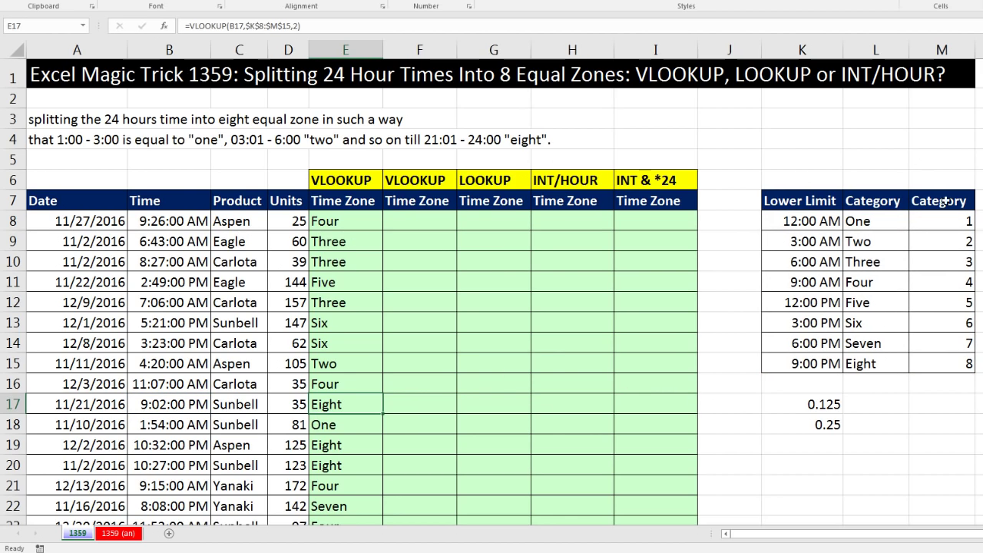
# Step: Start a VLOOKUP formula in F8 with B8 as the lookup value and the absolute table range $K$8:$M$15
pyautogui.click(418, 222)
pyautogui.write('=vl')
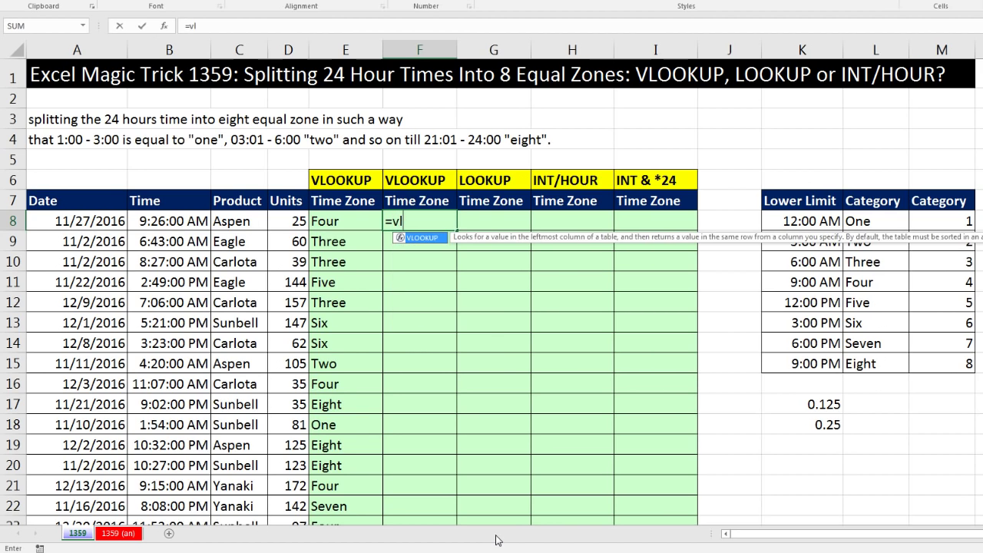
pyautogui.press('Tab')
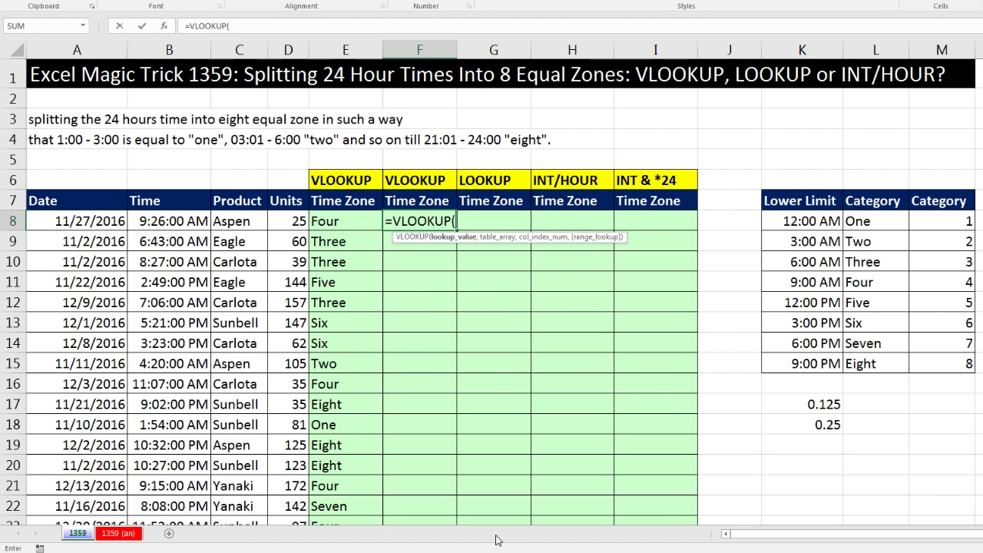
pyautogui.press('Left')
pyautogui.press('Left')
pyautogui.press('Left')
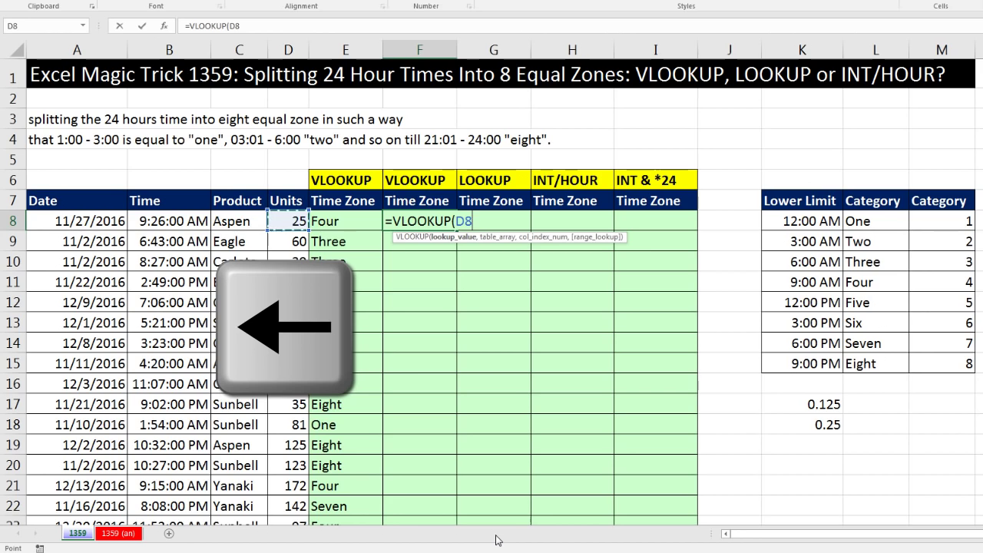
pyautogui.press('Left')
pyautogui.write(',')
pyautogui.moveTo(802, 222); pyautogui.dragTo(926, 366)
pyautogui.press('F4')
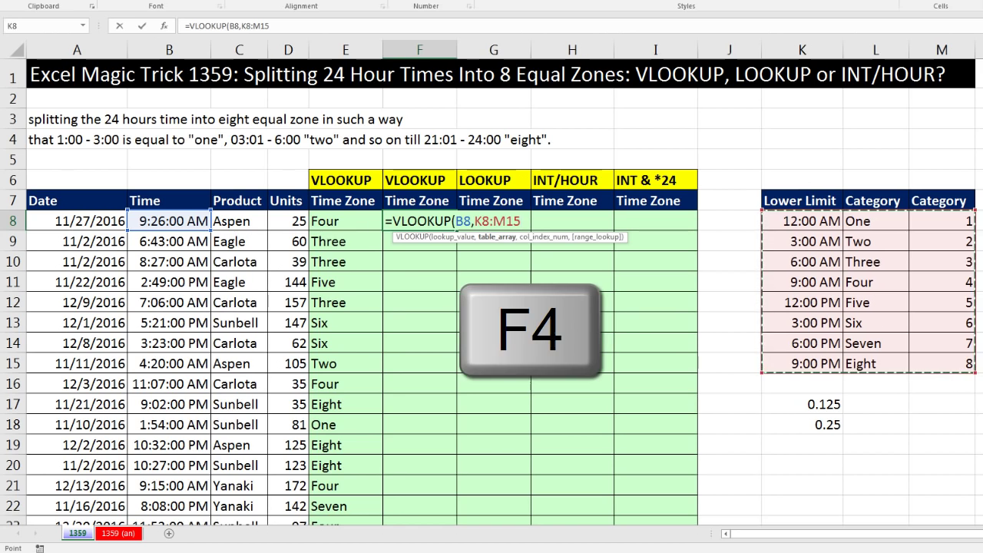
# Step: Complete the F8 VLOOKUP with column index 3 and copy it down the second Time Zone column
pyautogui.write(',')
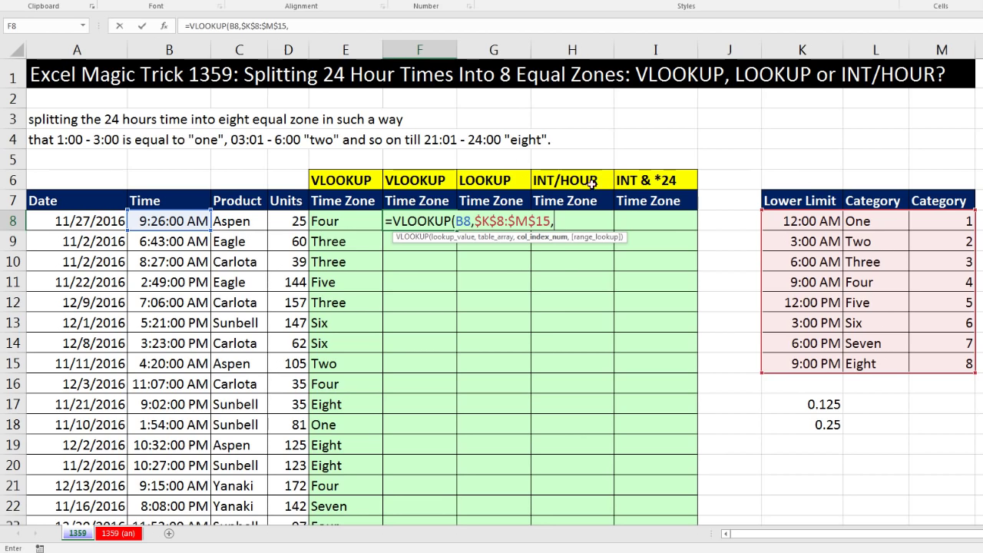
pyautogui.write('3')
pyautogui.write(')')
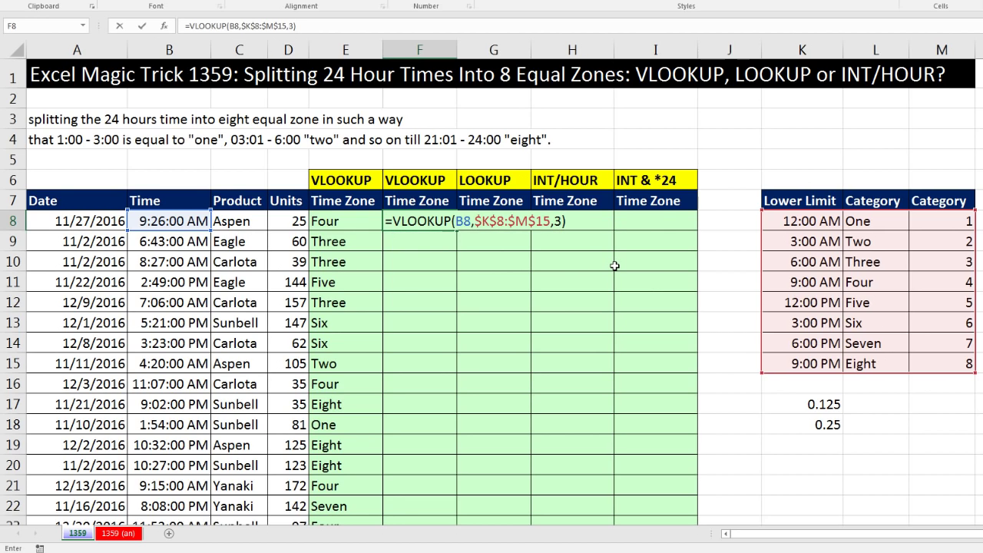
pyautogui.hotkey('ctrl', 'Return')
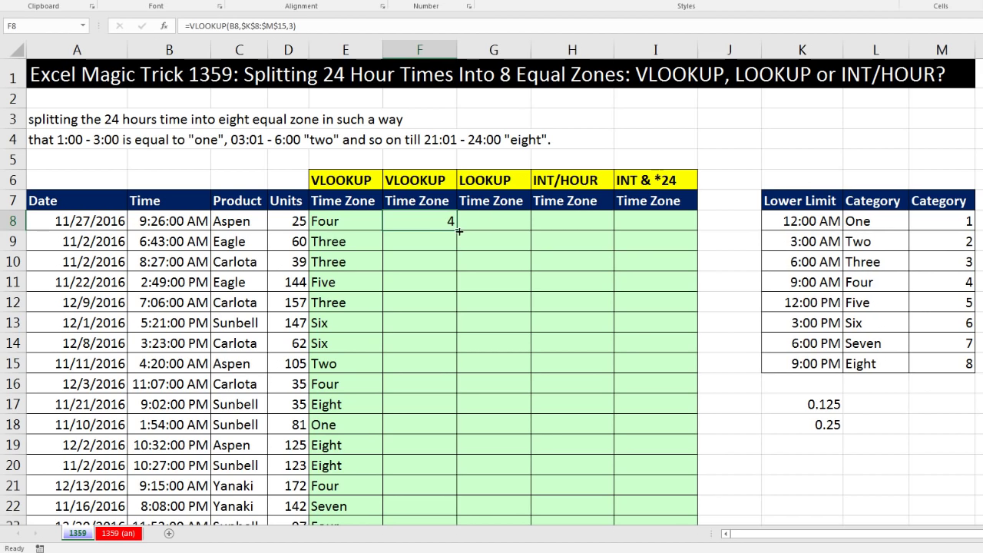
pyautogui.doubleClick(458, 231)
# Step: Check the cell references of the copied VLOOKUP formula in F13
pyautogui.click(430, 320)
pyautogui.press('F2')
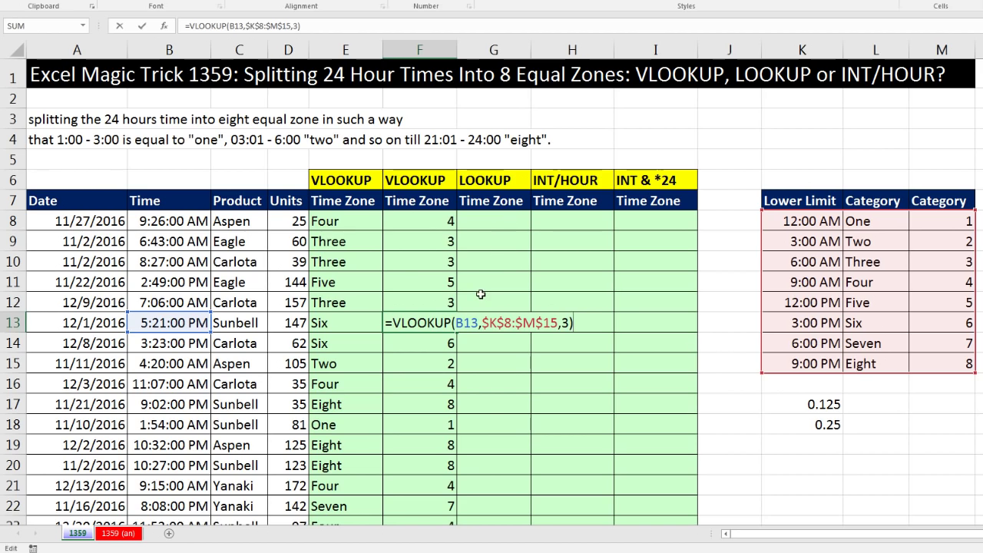
pyautogui.hotkey('ctrl', 'Return')
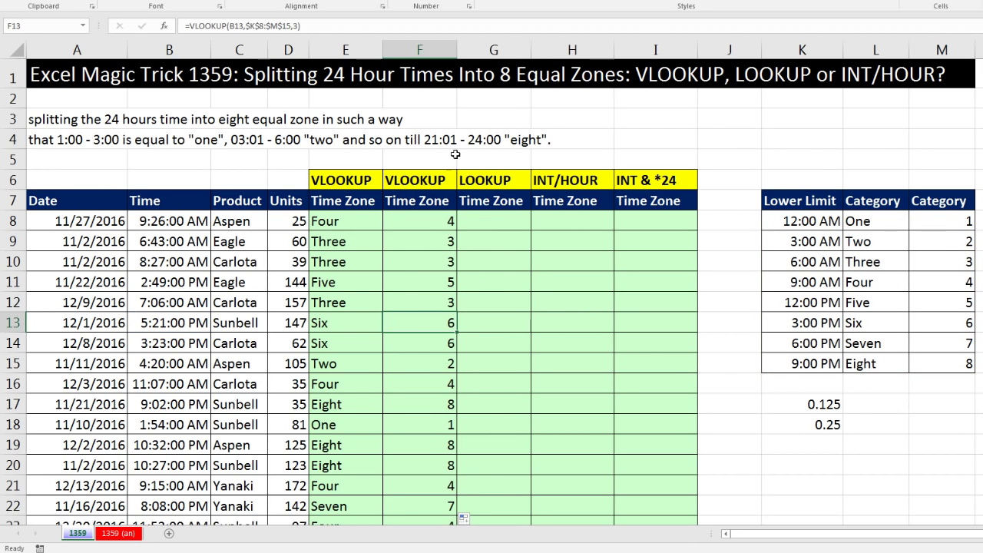
# Step: Start a LOOKUP formula in G8 with the time in B8 as the lookup value
pyautogui.click(501, 216)
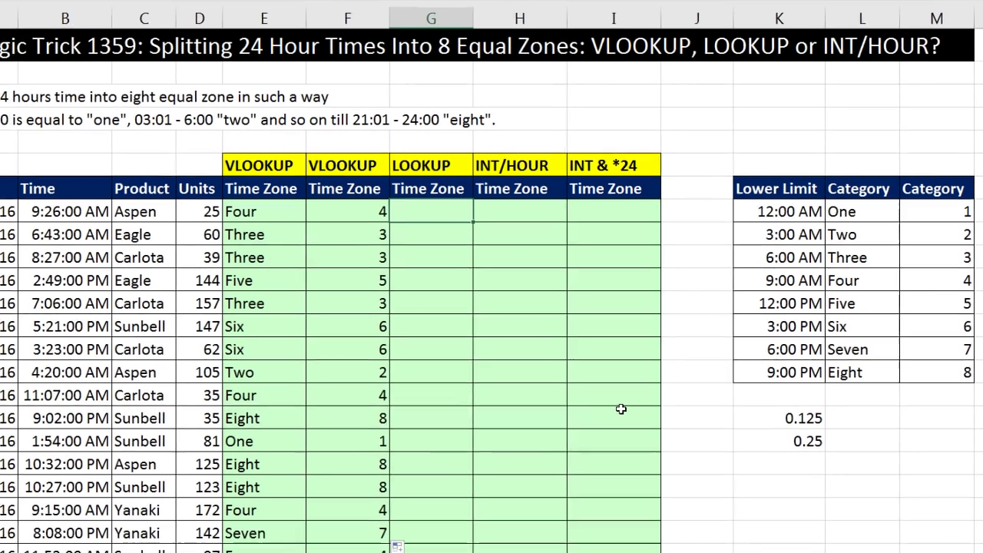
pyautogui.write('=loo')
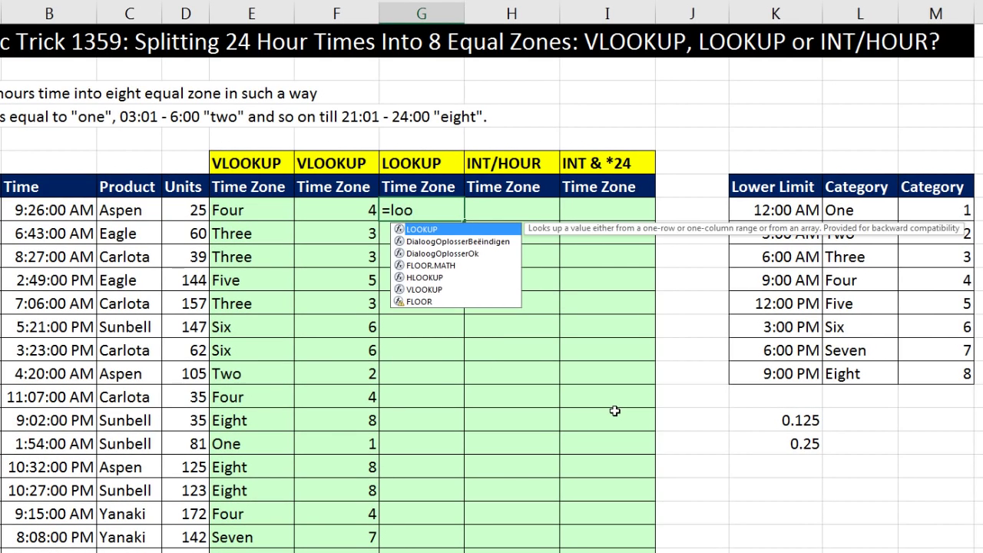
pyautogui.press('Tab')
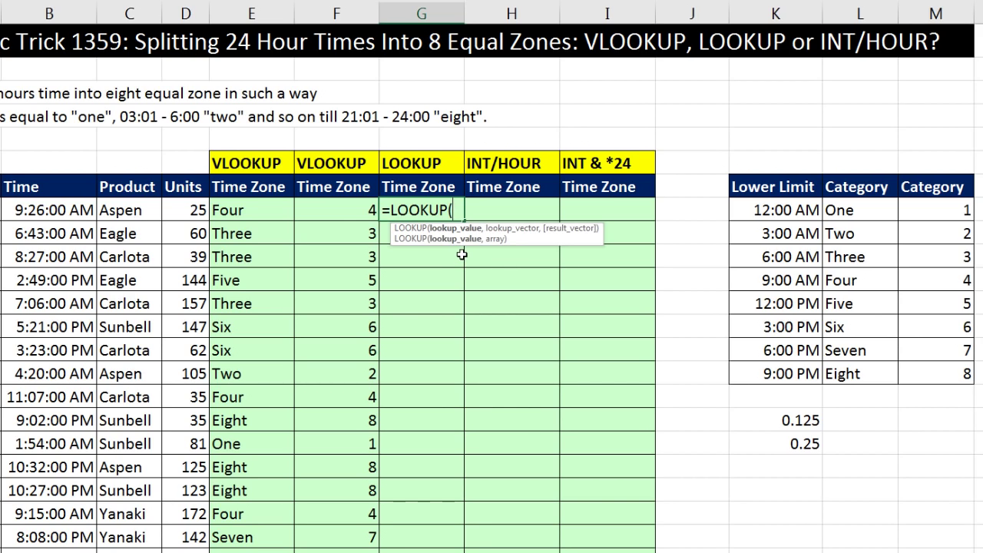
pyautogui.press('Left')
pyautogui.press('Left')
pyautogui.press('Left')
pyautogui.press('Left')
pyautogui.press('Left')
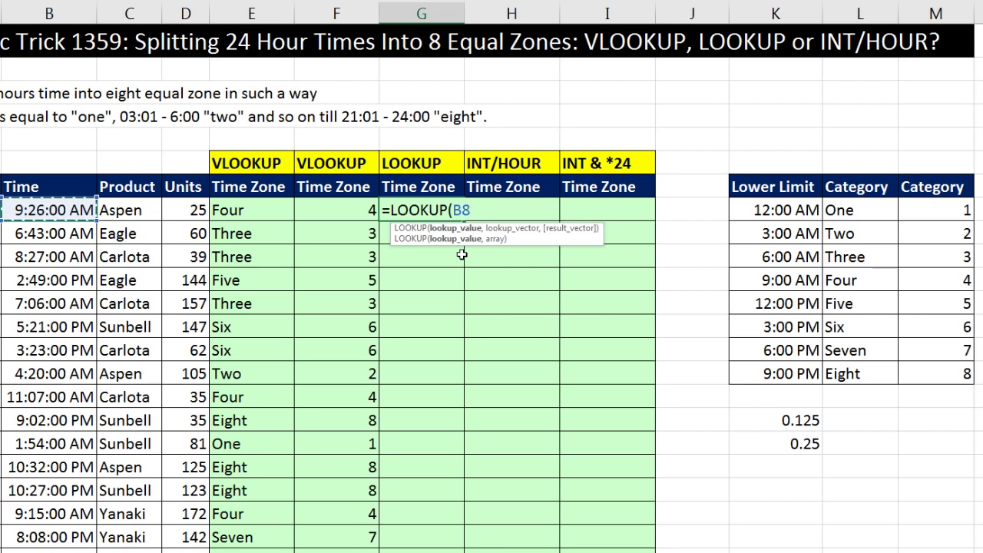
pyautogui.write(',')
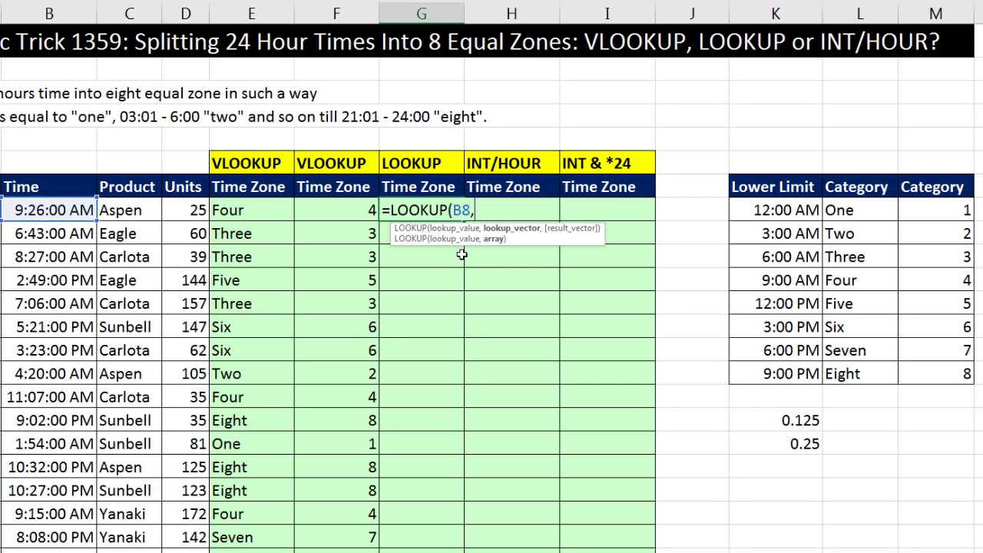
# Step: Complete the G8 LOOKUP with the absolute array $K$8:$L$15 and copy it down the LOOKUP Time Zone column
pyautogui.click(812, 210)
pyautogui.moveTo(812, 210); pyautogui.dragTo(850, 373)
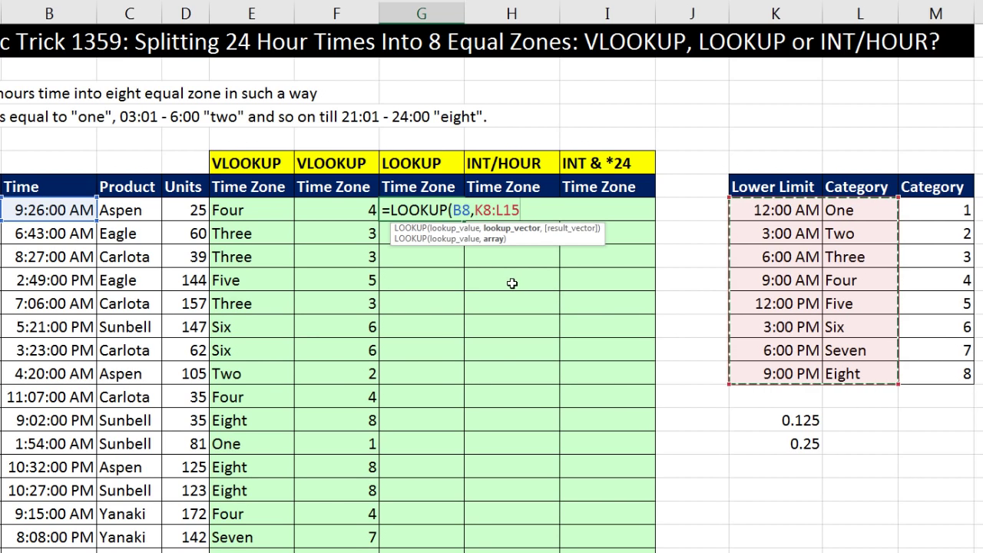
pyautogui.press('F4')
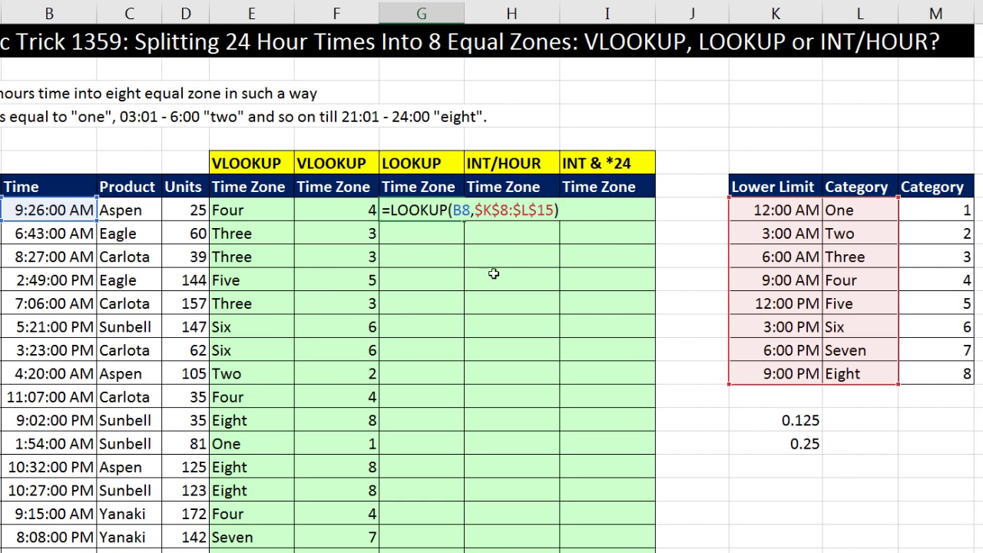
pyautogui.hotkey('ctrl', 'Return')
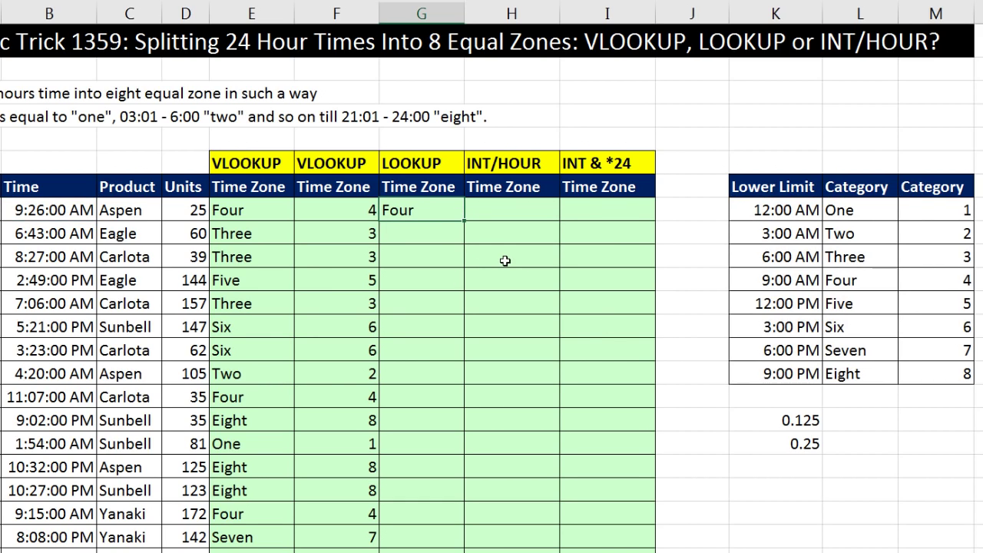
pyautogui.doubleClick(463, 222)
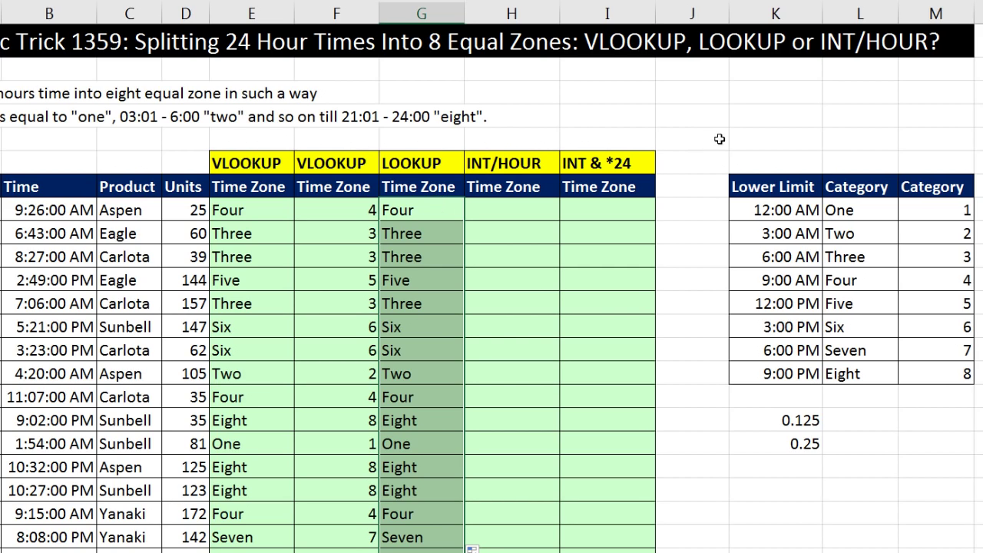
# Step: Clear the lookup table cells K8:L15 to test whether the formulas depend on them, and undo the deletion
pyautogui.moveTo(790, 209); pyautogui.dragTo(852, 377)
pyautogui.press('Delete')
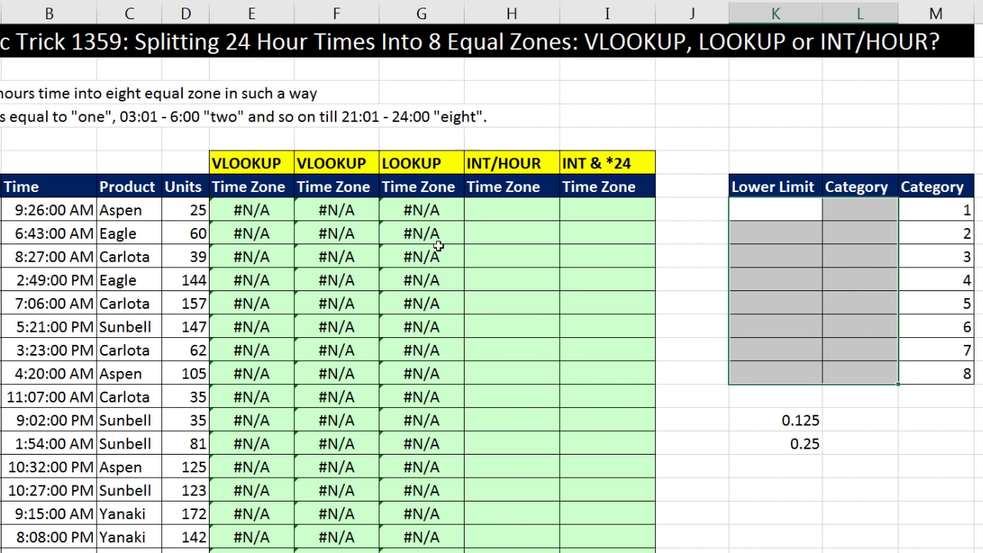
pyautogui.hotkey('ctrl', 'z')
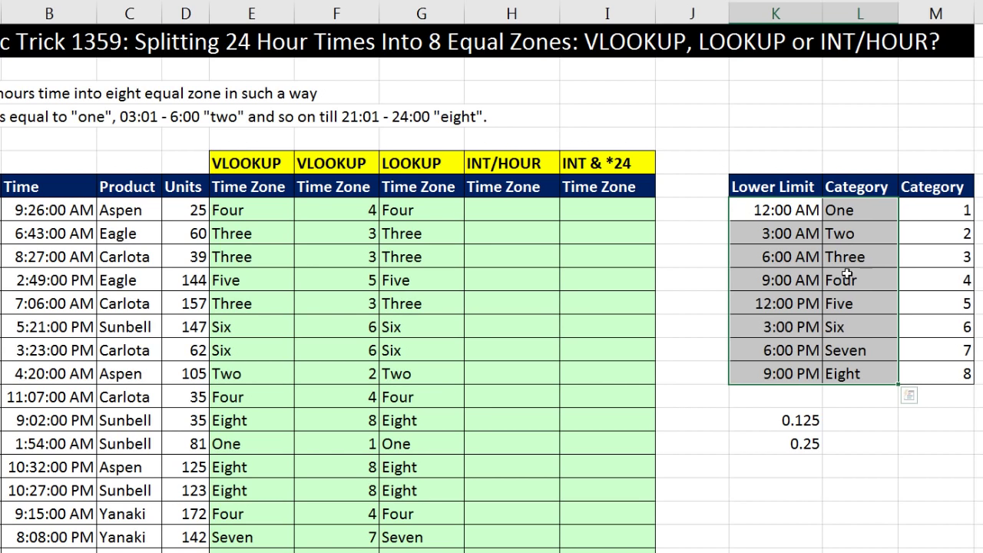
# Step: Convert the $K$8:$L$15 reference in the G8 LOOKUP to a hard-coded array constant and copy the formula down the column
pyautogui.click(435, 214)
pyautogui.press('F2')
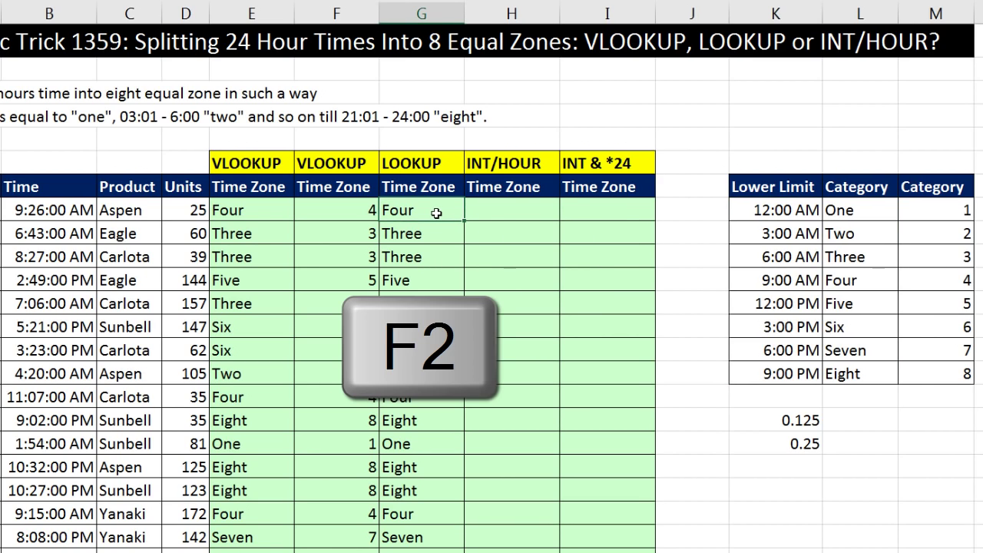
pyautogui.click(500, 210)
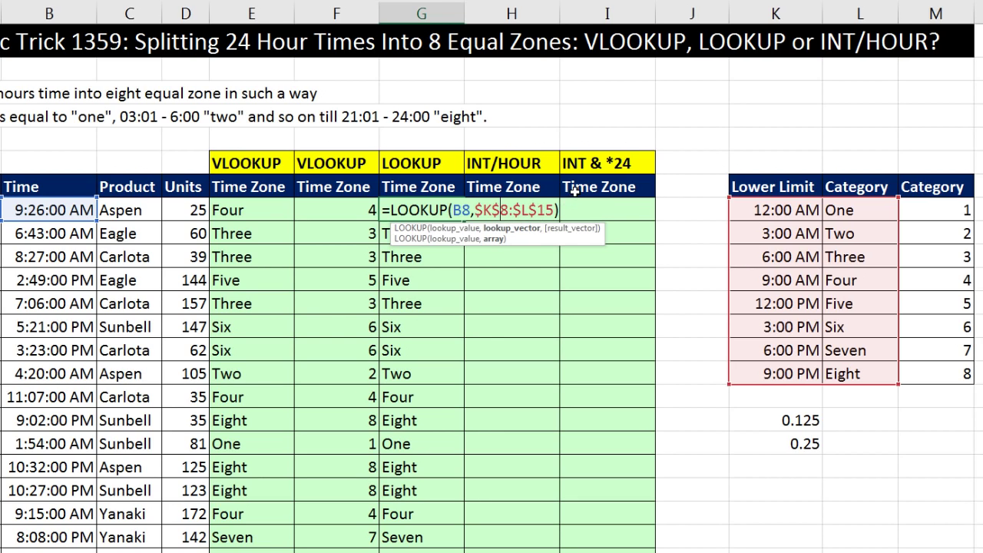
pyautogui.click(493, 240)
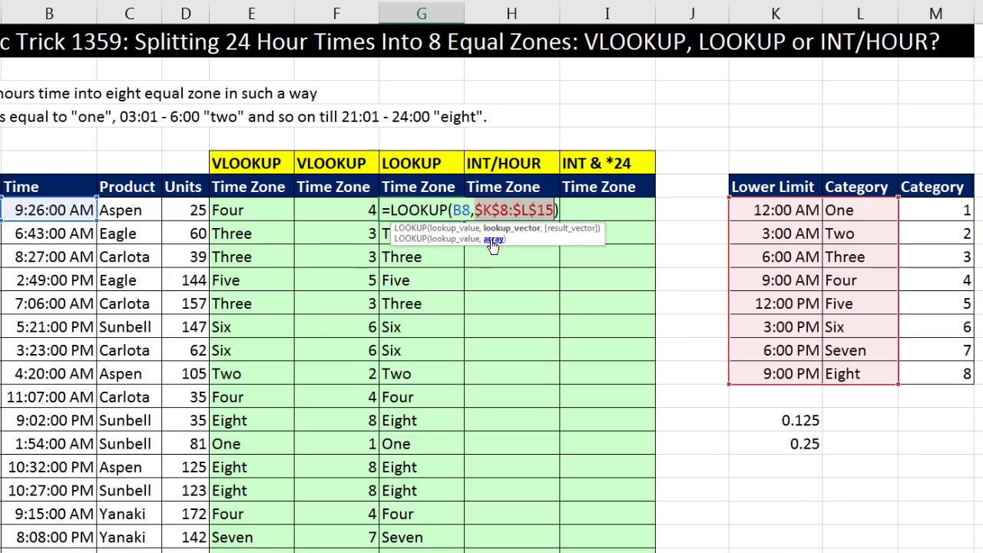
pyautogui.press('F9')
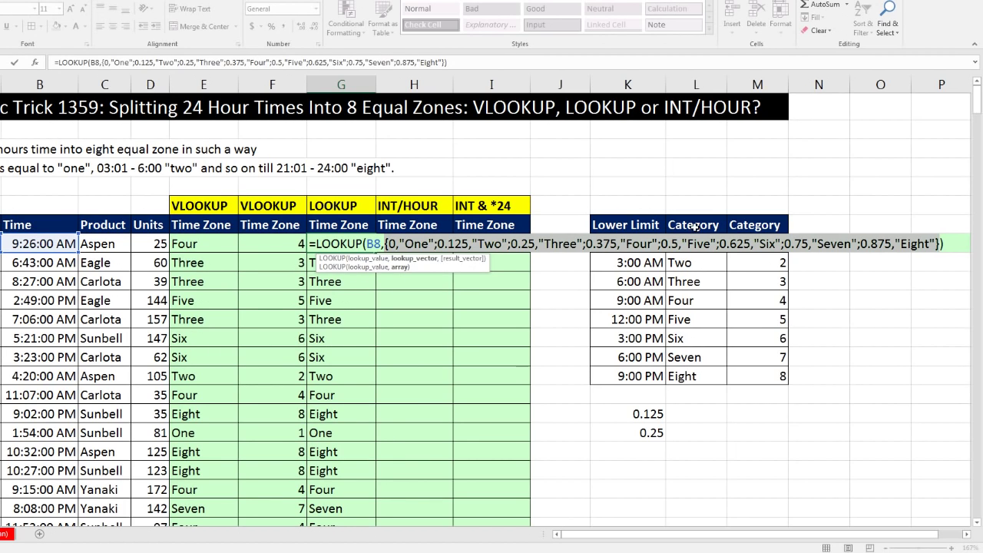
pyautogui.moveTo(479, 268); pyautogui.dragTo(497, 311)
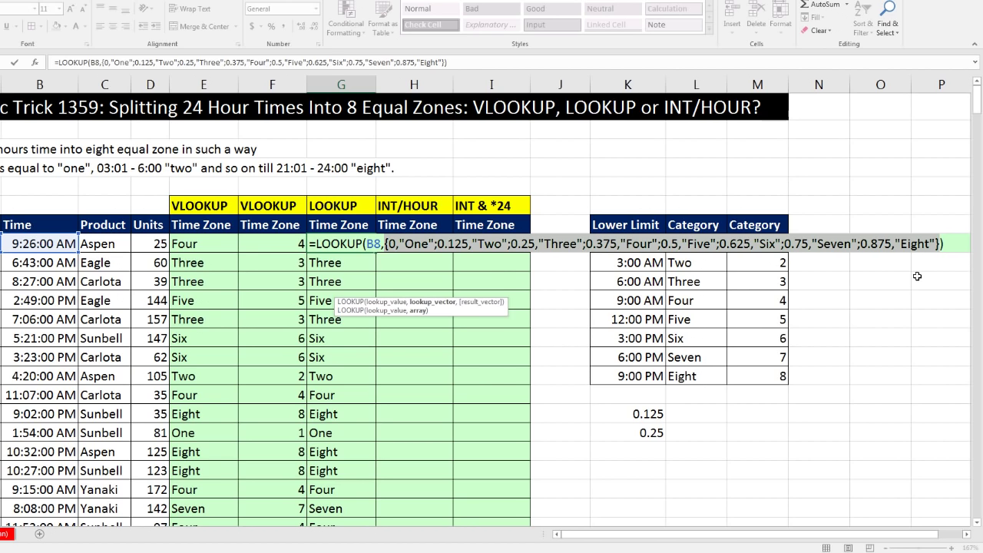
pyautogui.hotkey('ctrl', 'Return')
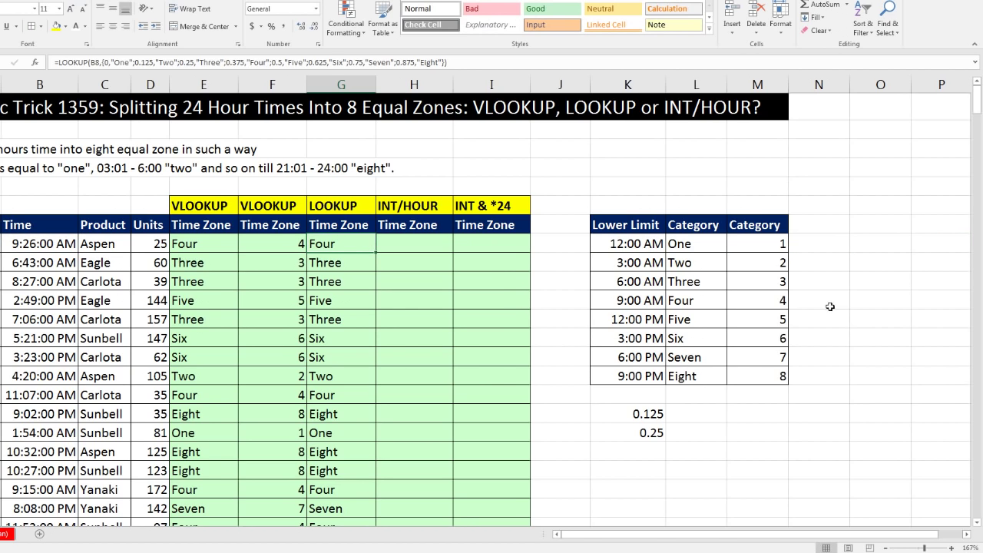
pyautogui.doubleClick(376, 251)
# Step: Check the lookup value and array constant of the copied LOOKUP formula in G13
pyautogui.click(349, 336)
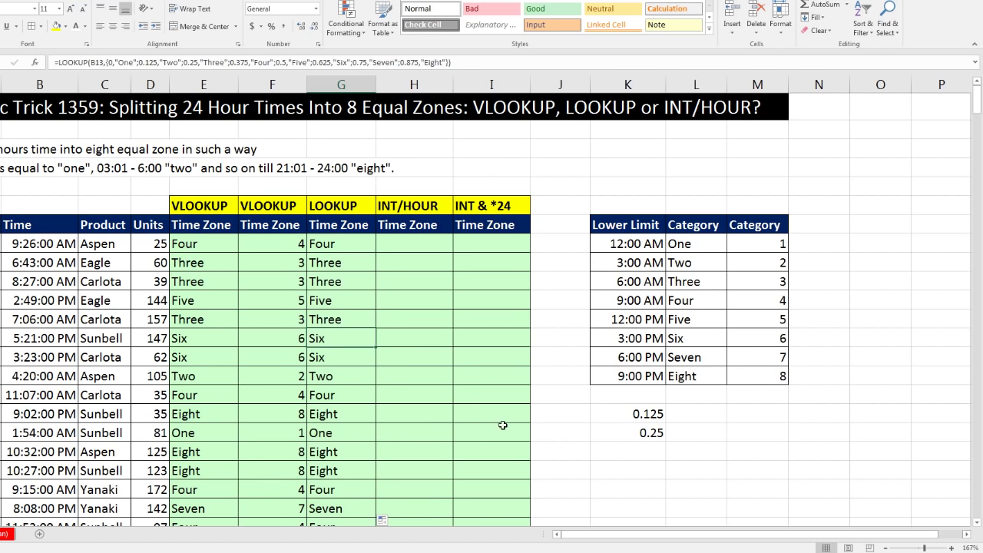
pyautogui.press('F2')
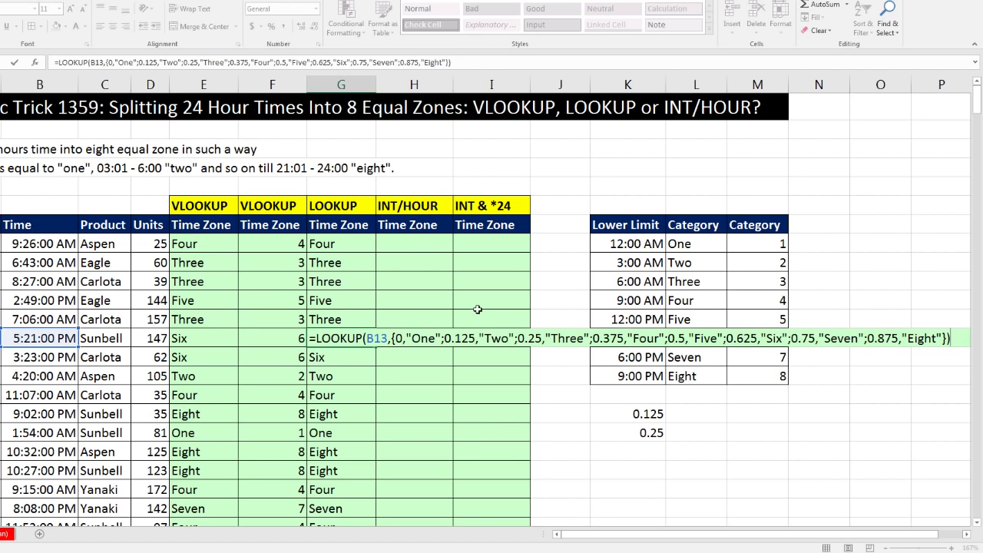
pyautogui.press('Escape')
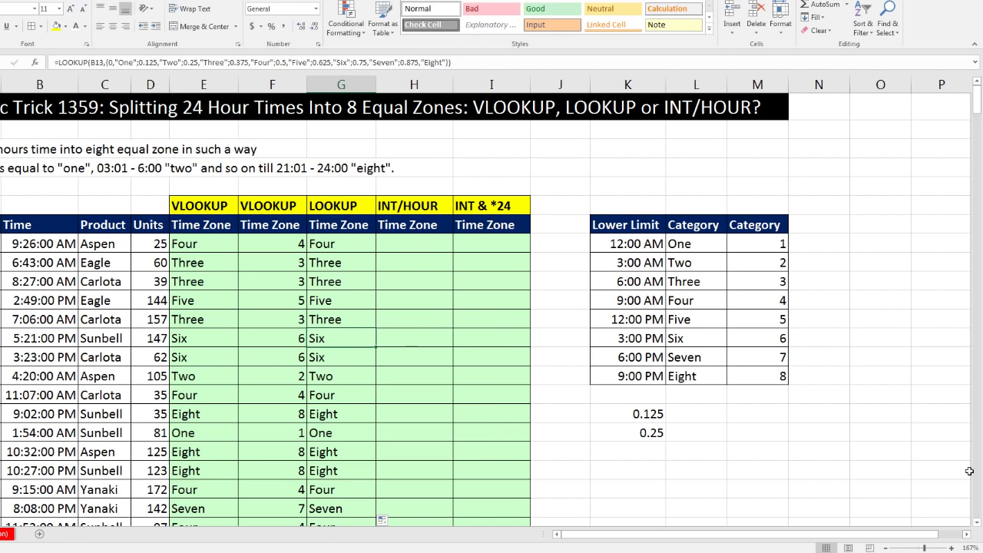
# Step: Delete the contents of K8:L15 to test the hard-coded LOOKUP column without its table, and restore them
pyautogui.moveTo(618, 243); pyautogui.dragTo(685, 376)
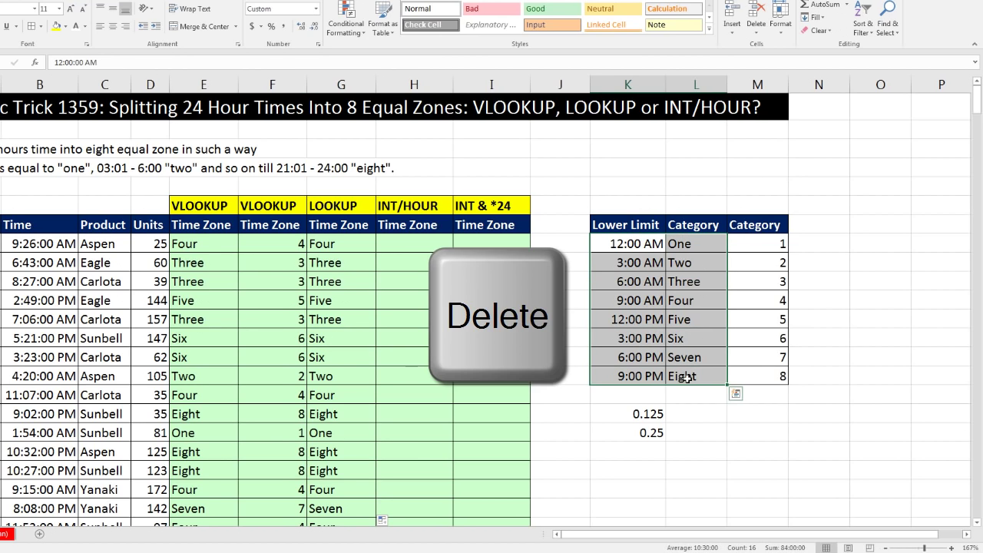
pyautogui.press('Delete')
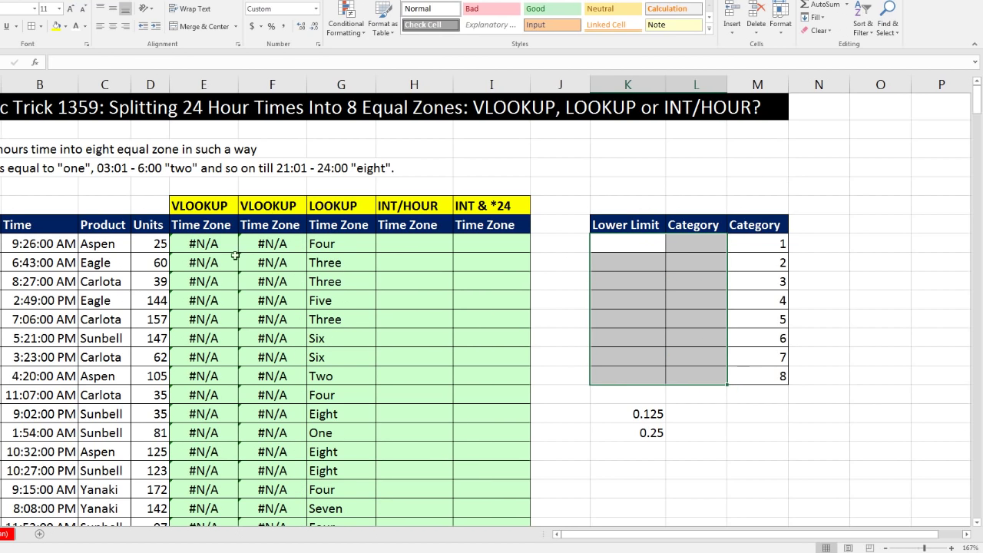
pyautogui.hotkey('ctrl', 'z')
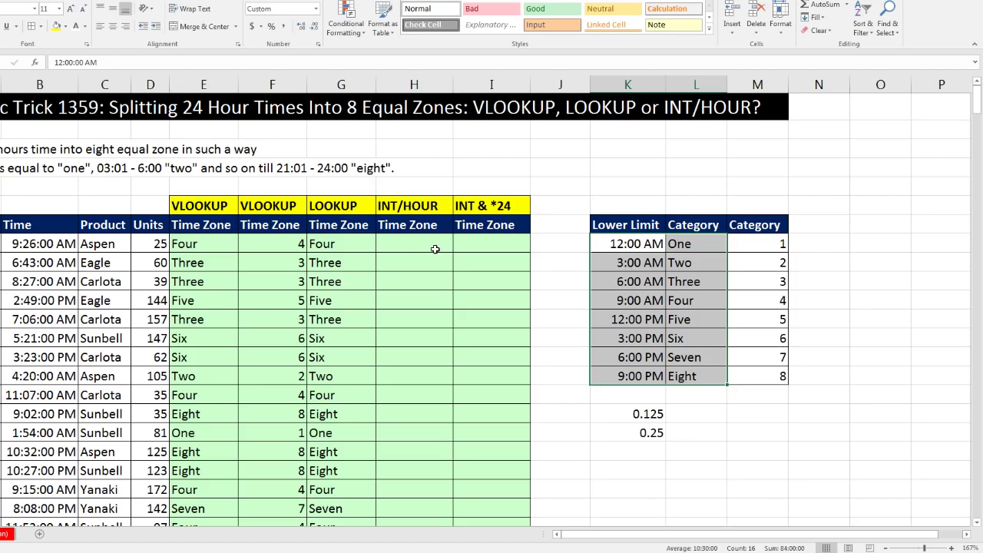
# Step: Enter =HOUR(B8) in H8 and copy it down the INT/HOUR Time Zone column
pyautogui.click(434, 249)
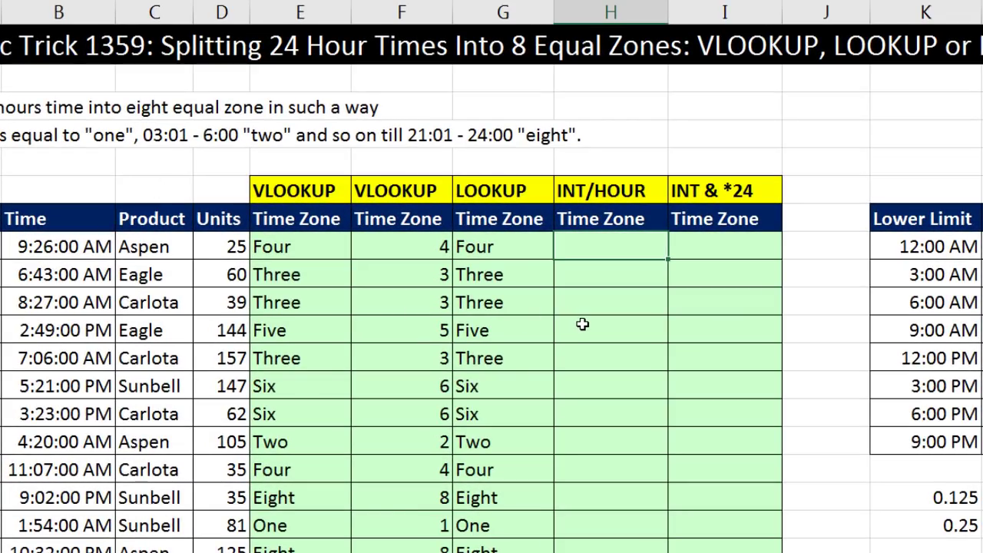
pyautogui.write('=hour')
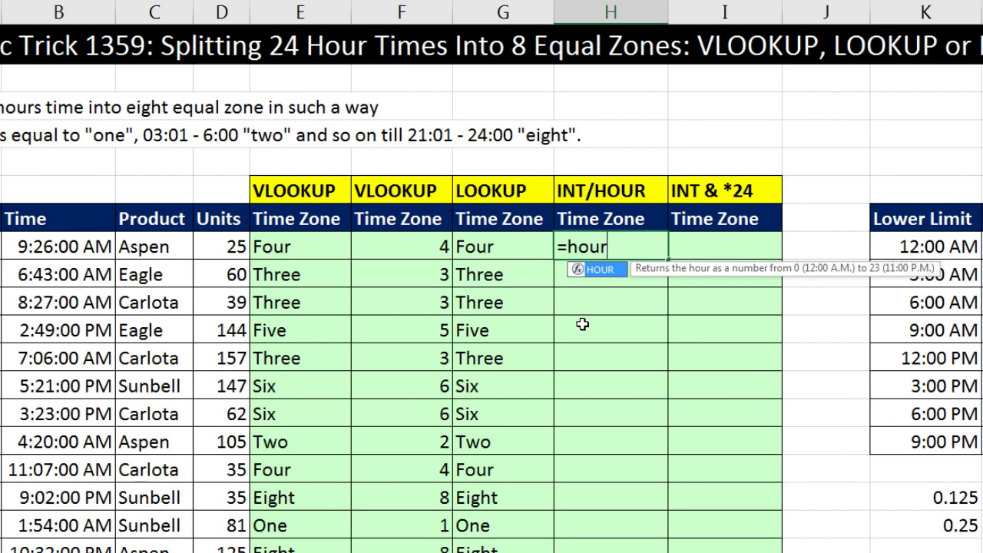
pyautogui.press('Tab')
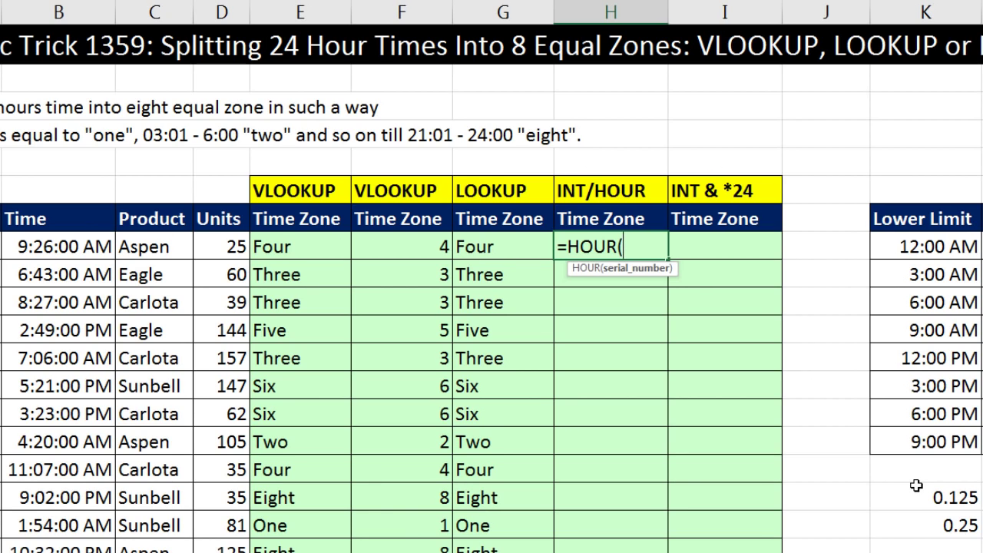
pyautogui.click(84, 246)
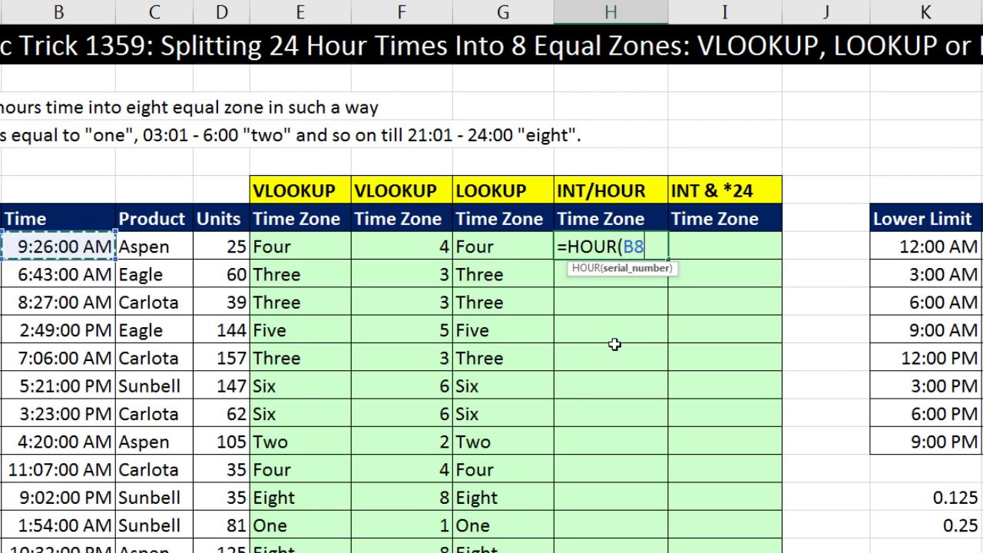
pyautogui.write(')')
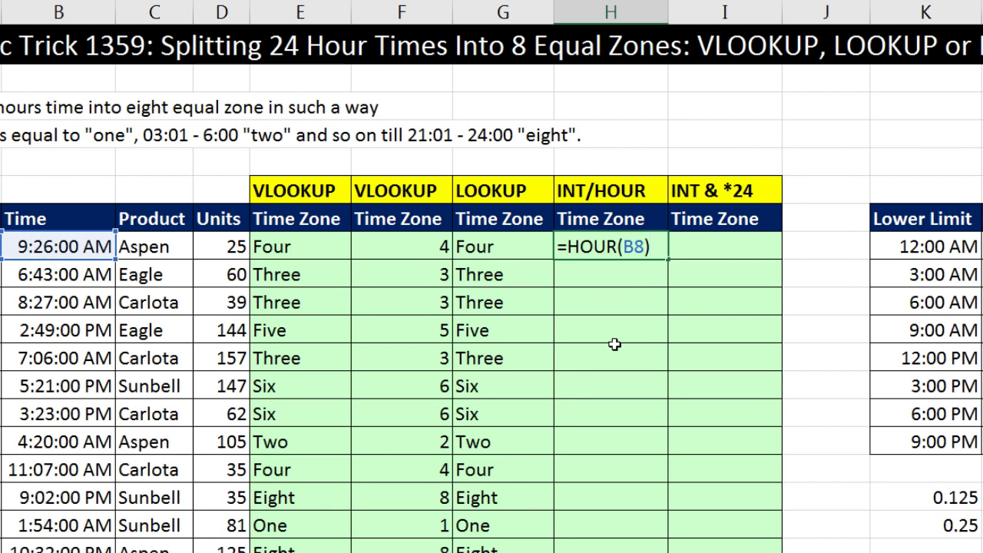
pyautogui.hotkey('ctrl', 'Return')
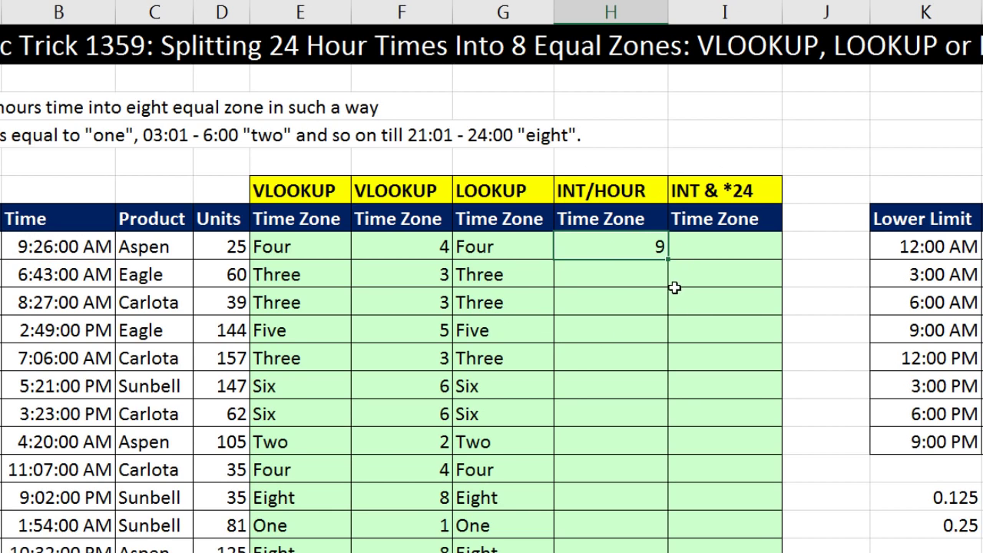
pyautogui.doubleClick(664, 261)
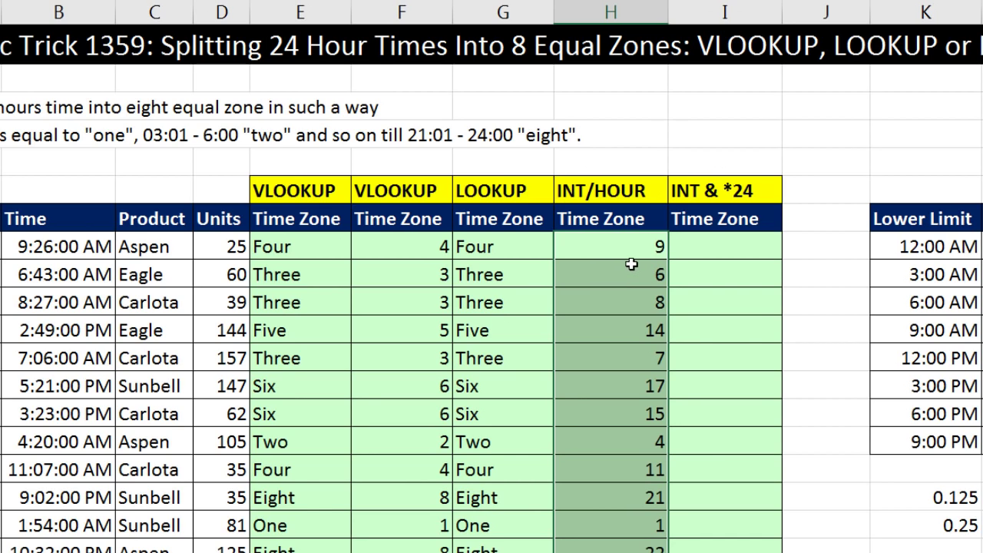
# Step: Change the H8 formula to =HOUR(B8)/3 and fill it through the selected INT/HOUR cells
pyautogui.press('F2')
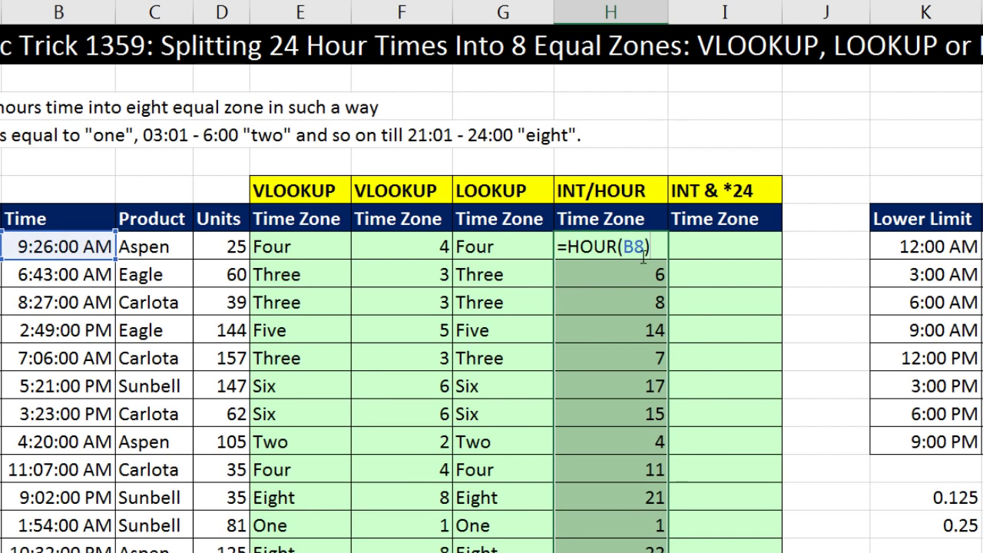
pyautogui.write('/3')
pyautogui.hotkey('ctrl', 'Return')
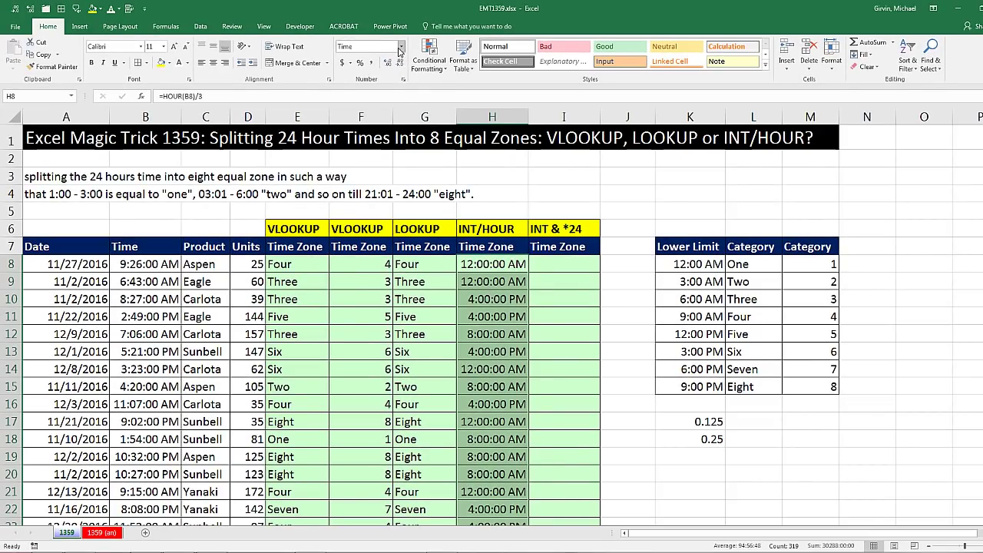
# Step: Apply the General number format to the selected INT/HOUR Time Zone cells
pyautogui.click(401, 47)
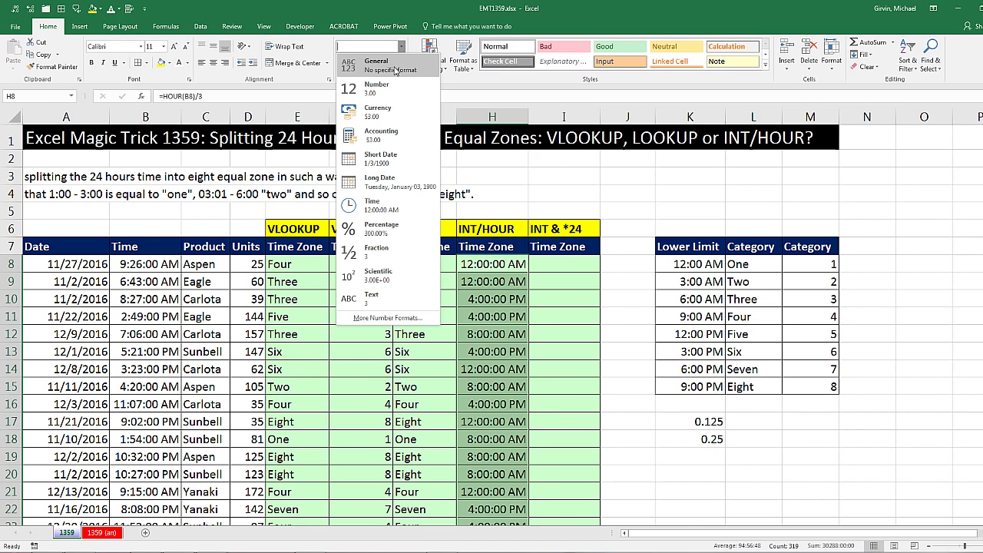
pyautogui.hotkey('ctrl', 'shift', '`')
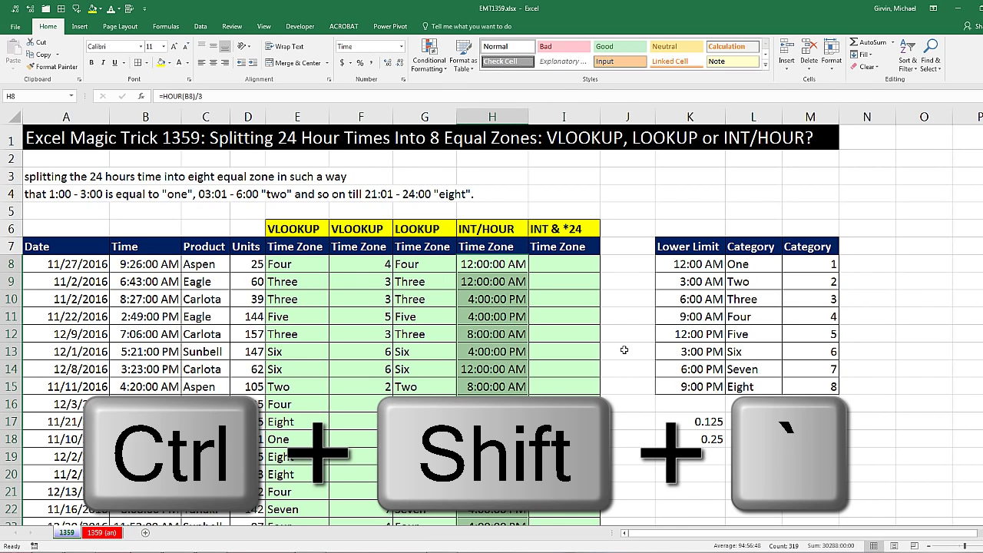
pyautogui.hotkey('ctrl', 'shift', '`')
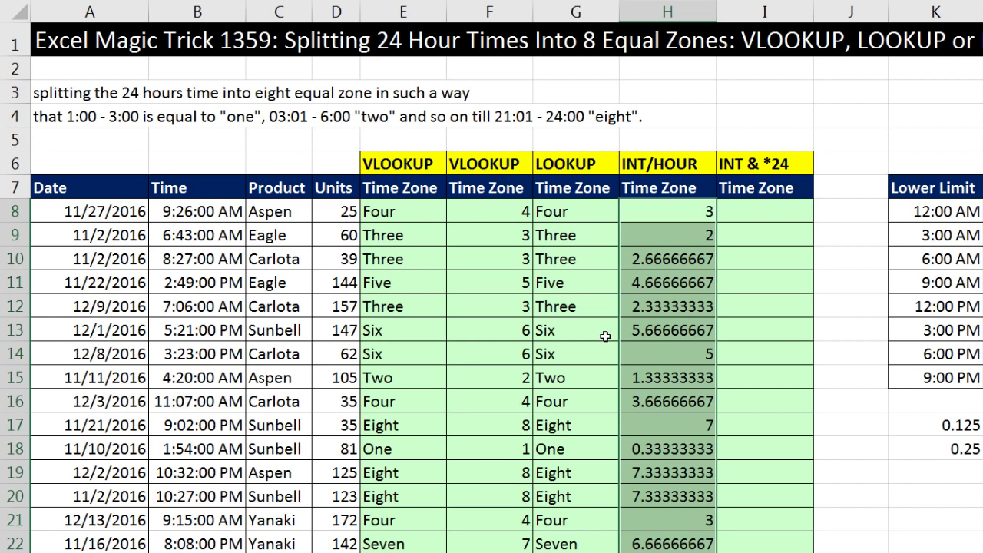
# Step: Change the H8 formula to =HOUR(B8)/3+1, filling it through the selected INT/HOUR cells with the General number format
pyautogui.press('F2')
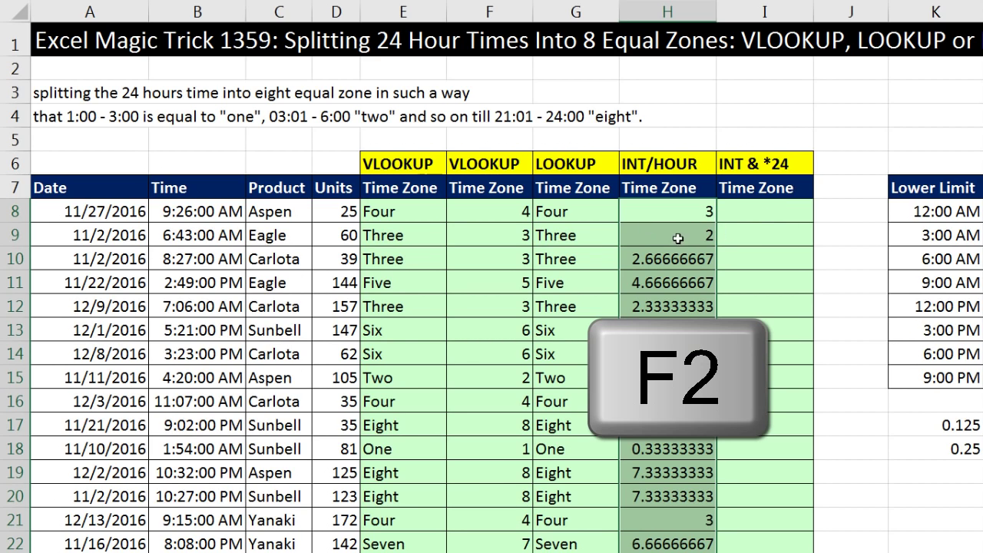
pyautogui.write('+1')
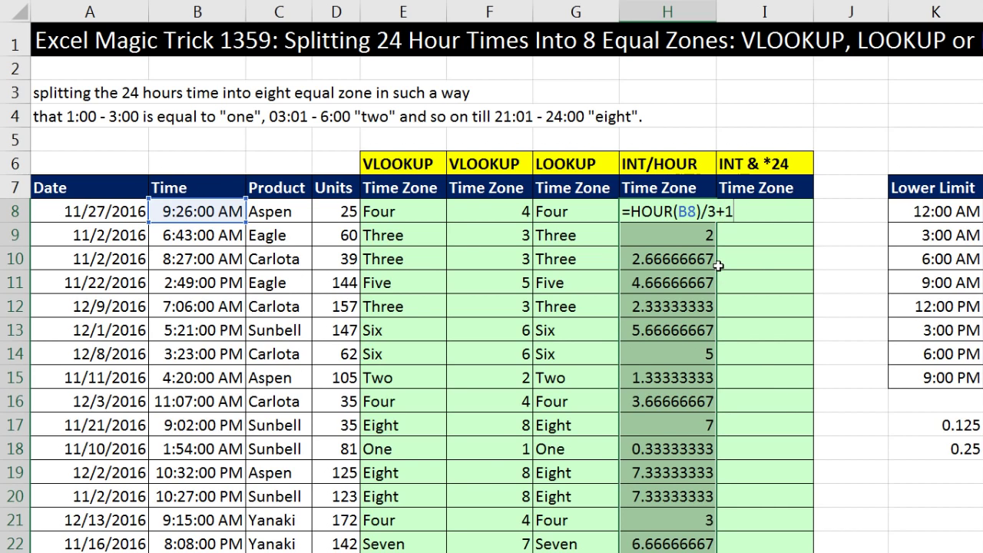
pyautogui.hotkey('ctrl', 'Return')
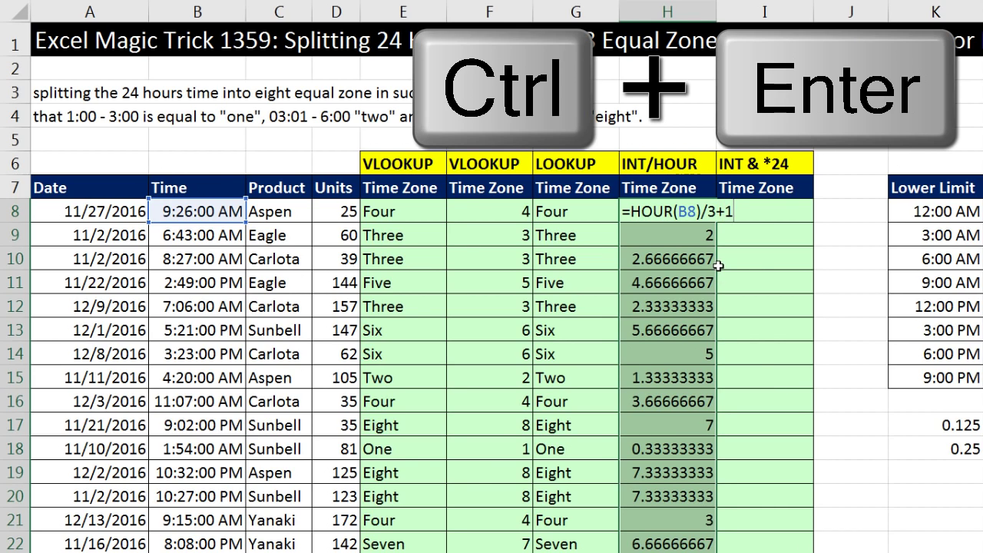
pyautogui.hotkey('ctrl', 'shift', '~')
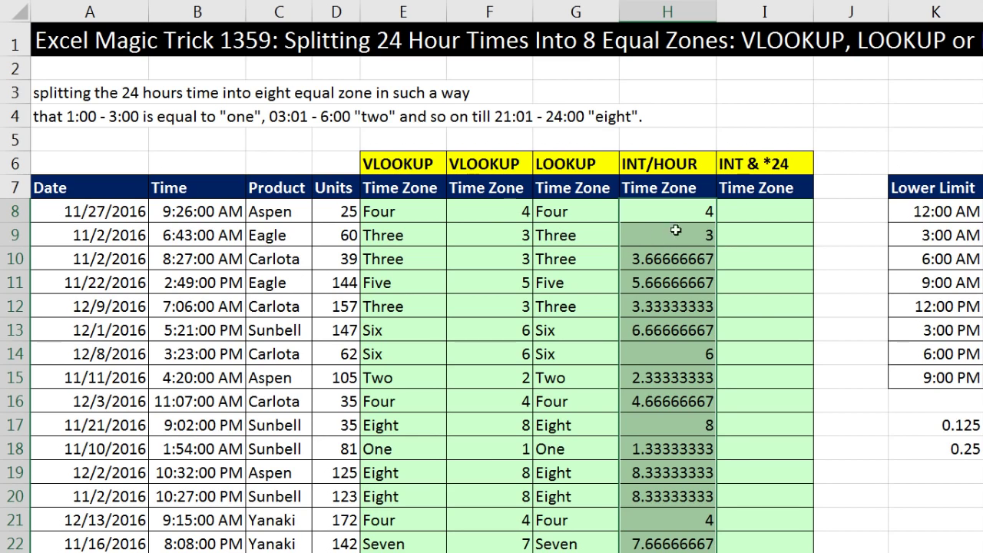
# Step: Wrap the H8 formula in INT as =INT(HOUR(B8)/3+1) and fill it through the selected INT/HOUR cells
pyautogui.press('F2')
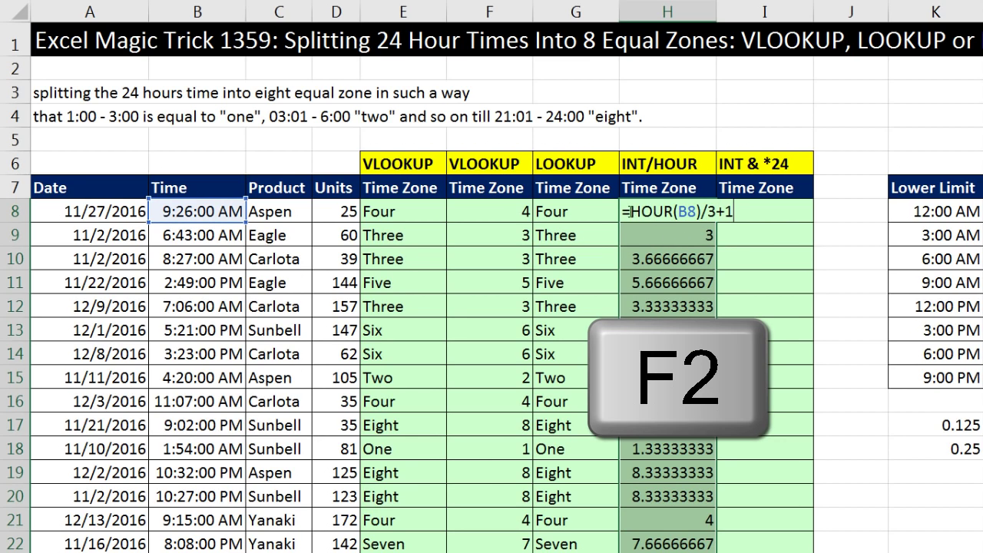
pyautogui.click(631, 211)
pyautogui.write('i')
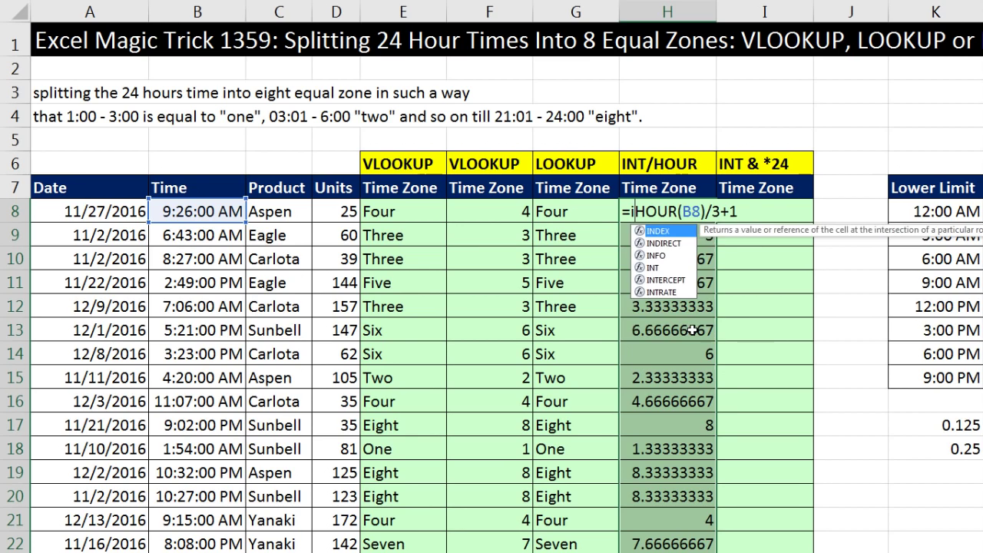
pyautogui.write('nt')
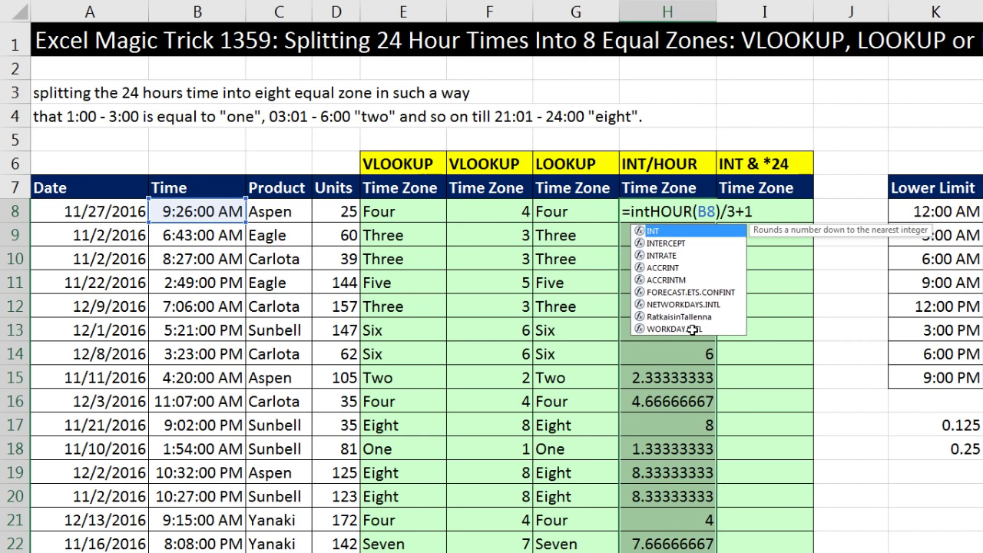
pyautogui.press('Tab')
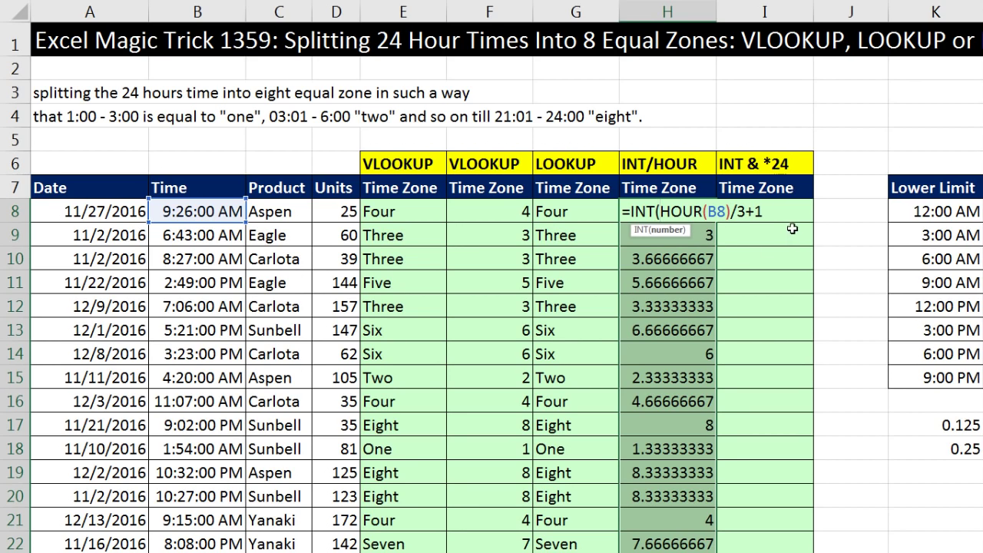
pyautogui.write(')')
pyautogui.hotkey('ctrl', 'Return')
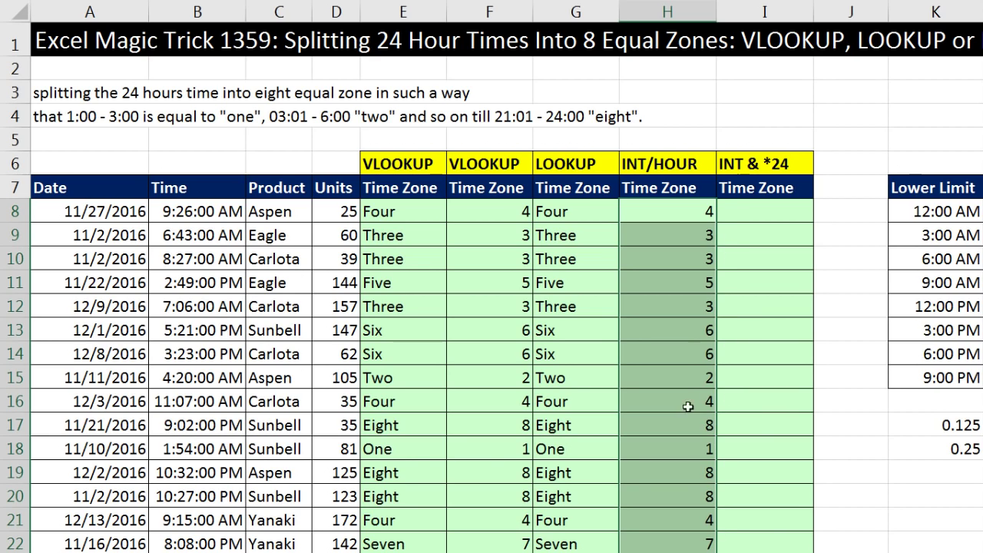
# Step: Check the cell reference in the copied INT/HOUR formula in H13
pyautogui.click(669, 334)
pyautogui.press('F2')
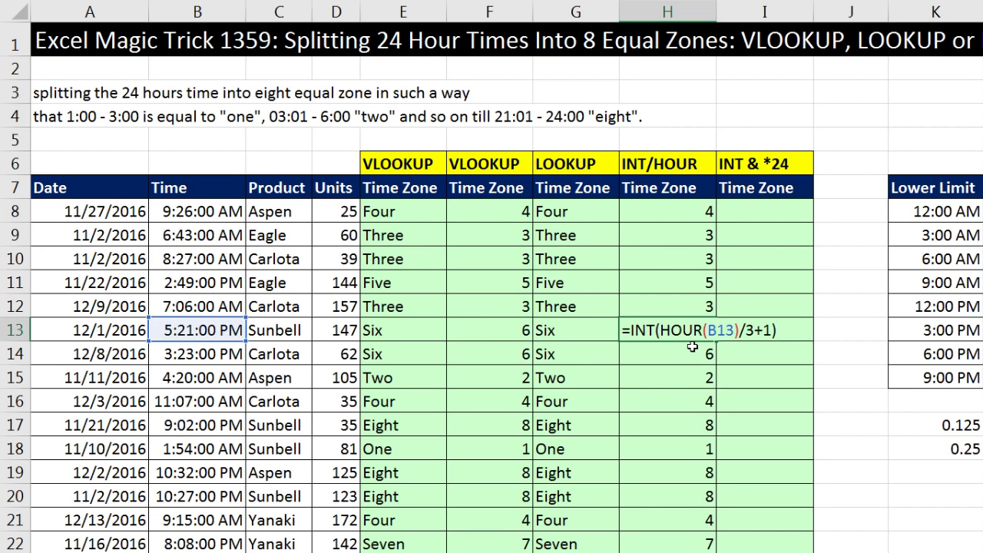
pyautogui.press('Return')
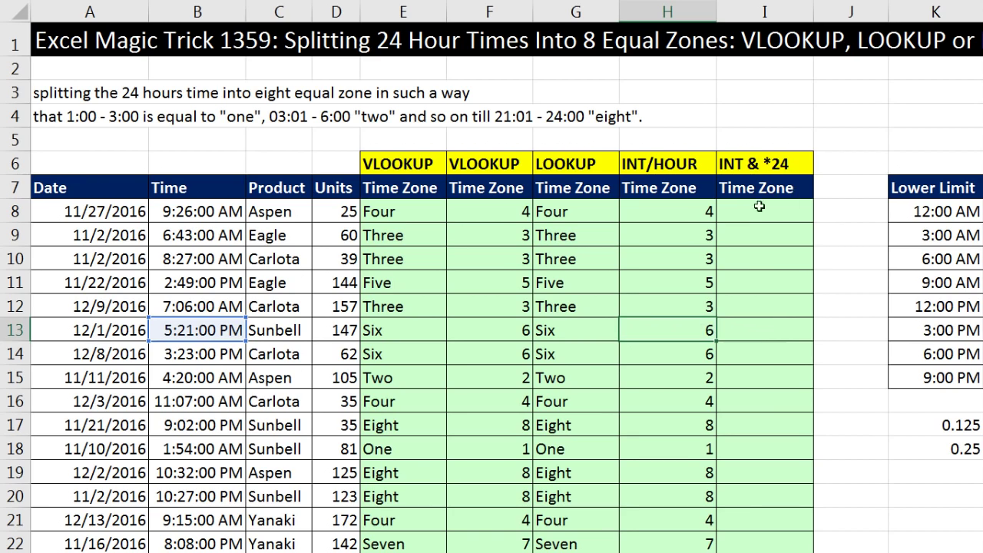
# Step: Enter =B8*24 in I8 with the General number format and copy it down the INT & *24 column
pyautogui.click(760, 216)
pyautogui.write('=')
pyautogui.press('Left')
pyautogui.press('Left')
pyautogui.press('Left')
pyautogui.press('Left')
pyautogui.press('Left')
pyautogui.press('Left')
pyautogui.press('Left')
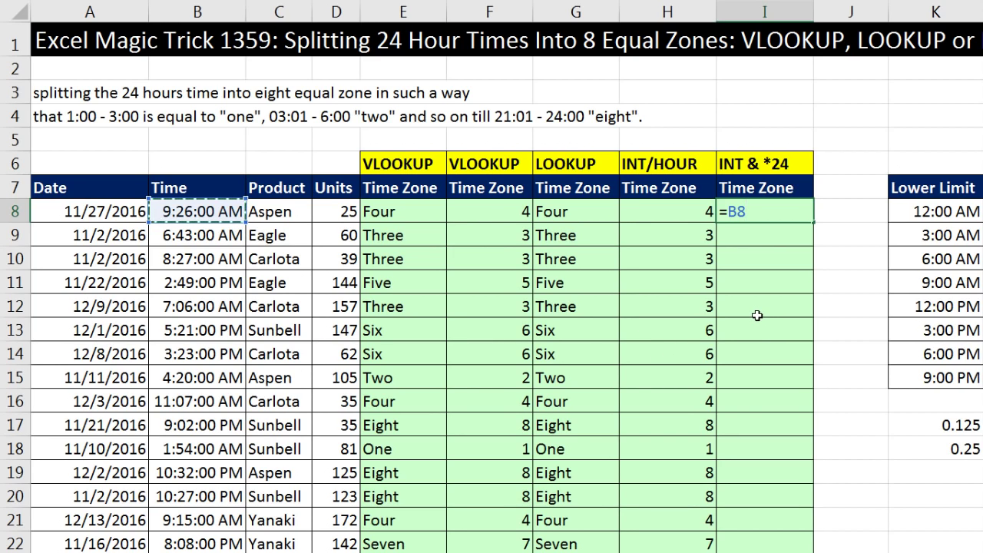
pyautogui.write('*24')
pyautogui.hotkey('ctrl', 'Return')
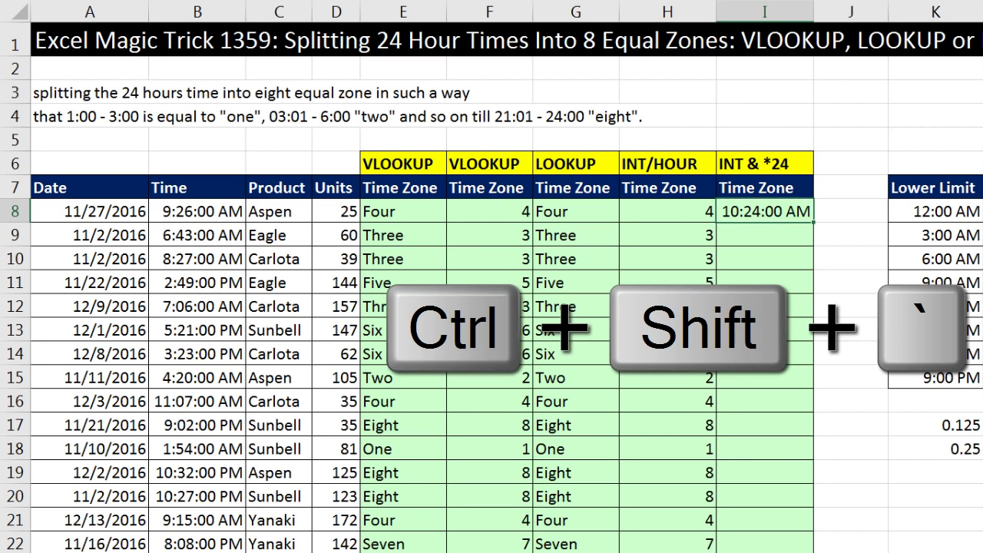
pyautogui.hotkey('ctrl', 'shift', '`')
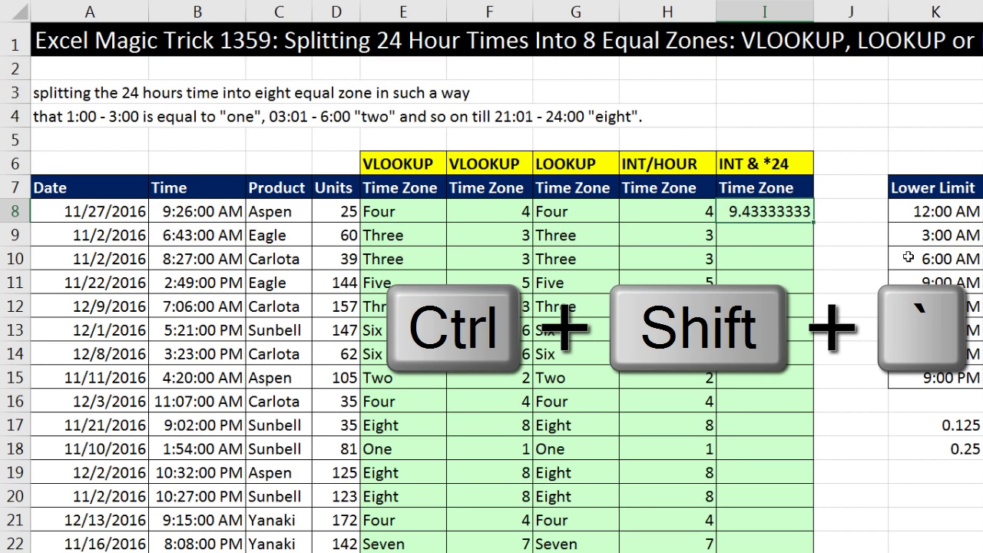
pyautogui.doubleClick(813, 221)
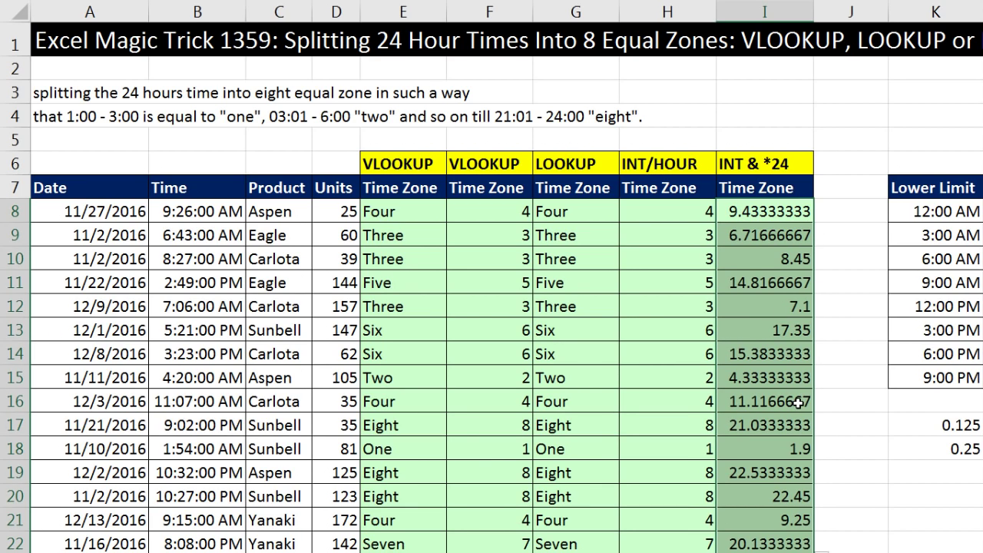
# Step: Change the I8 formula to =B8*24/3+1, filling it through the selected INT & *24 cells with the General number format
pyautogui.press('F2')
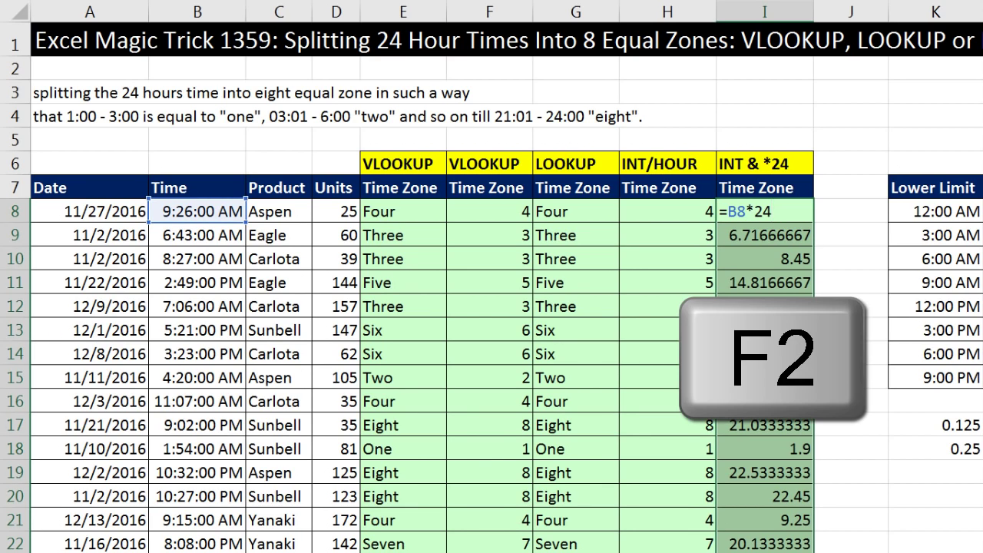
pyautogui.write('/3')
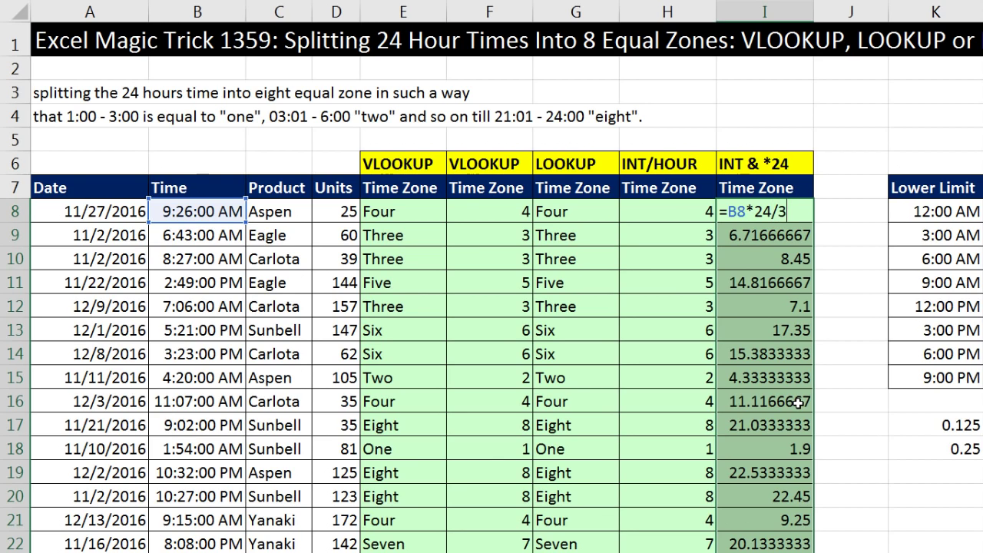
pyautogui.write('+1')
pyautogui.hotkey('ctrl', 'Return')
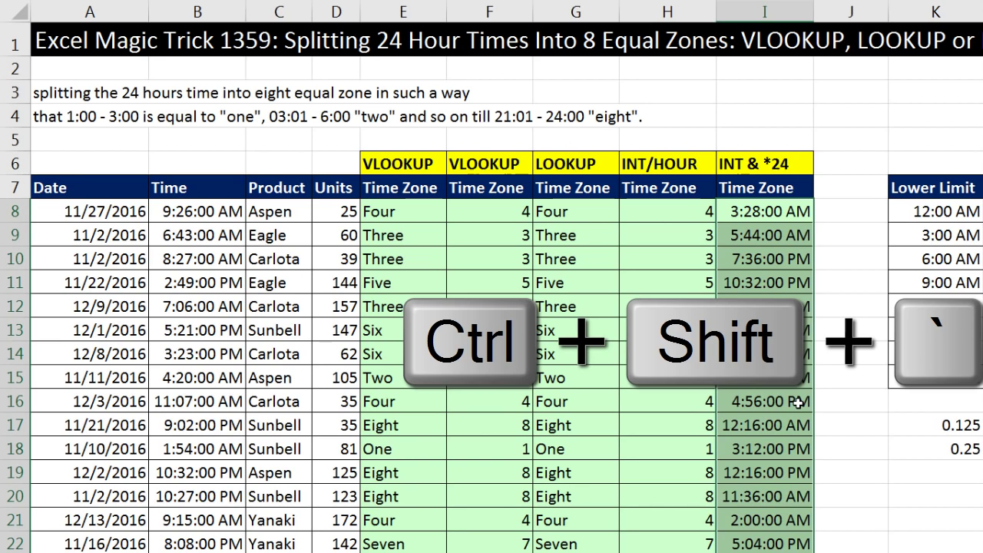
pyautogui.hotkey('ctrl', 'shift', '`')
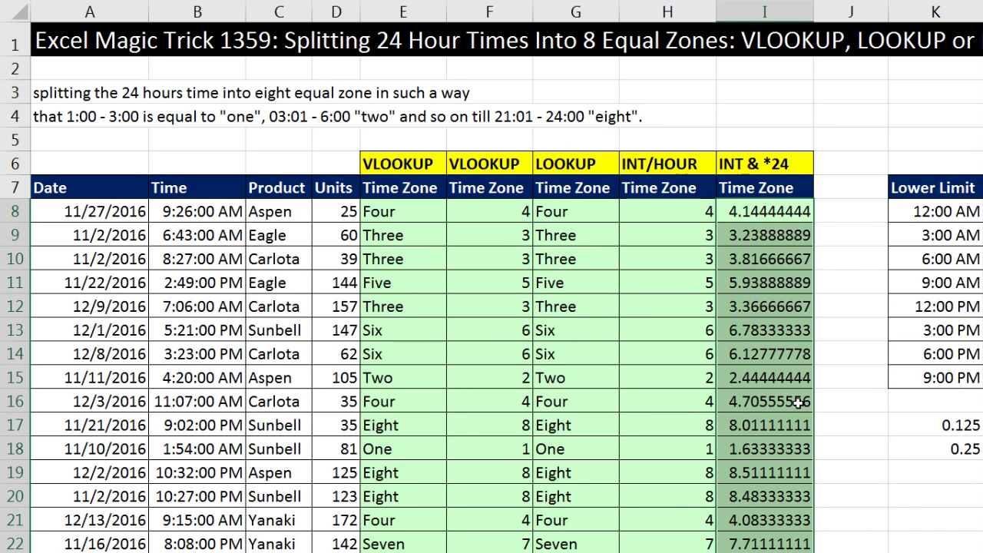
# Step: Wrap the I8 formula in INT as =INT(B8*24/3+1) and fill it through the selected INT & *24 cells
pyautogui.press('F2')
pyautogui.click(729, 212)
pyautogui.write('intB8*24/3+1')
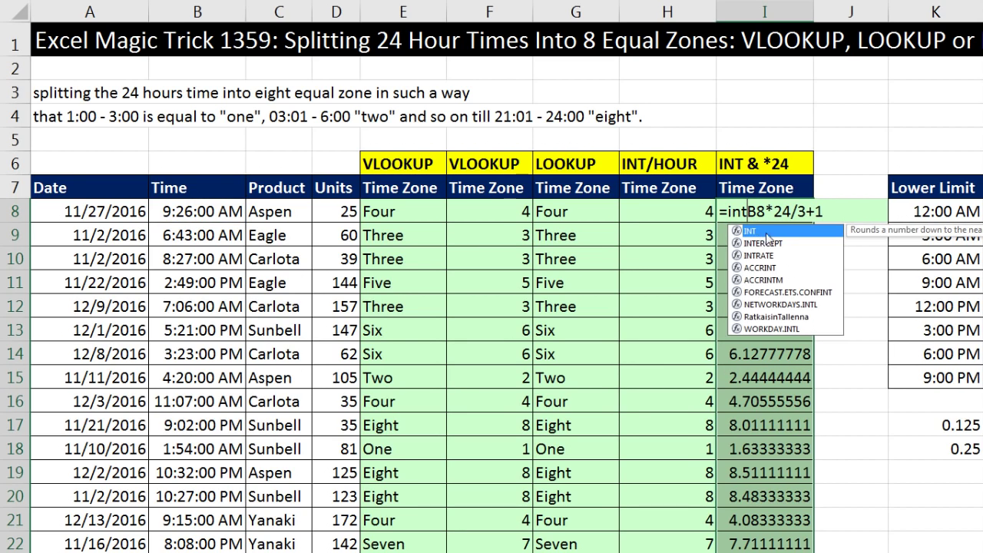
pyautogui.doubleClick(758, 232)
pyautogui.write(')')
pyautogui.hotkey('ctrl', 'Return')
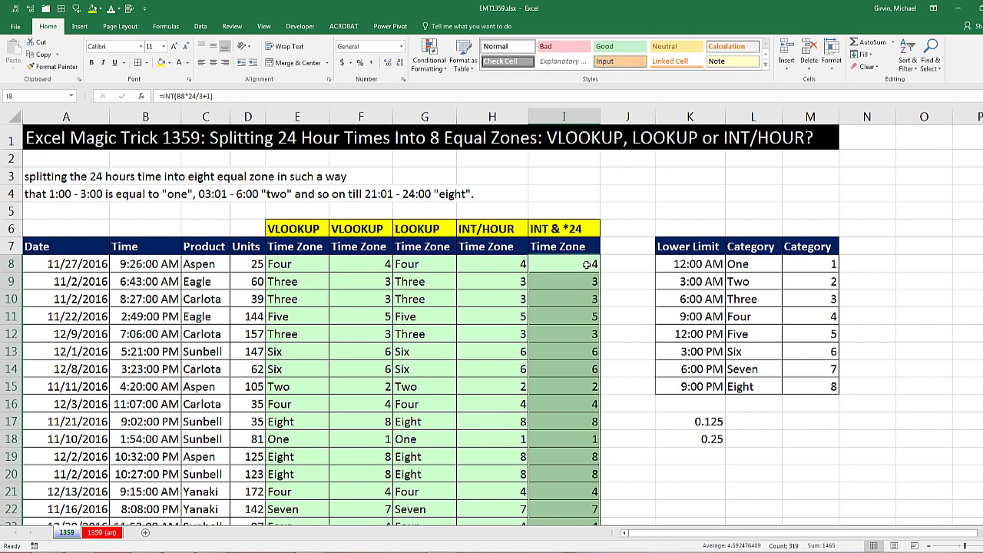
# Step: Review the row 8 Time Zone formulas one by one, from the INT & *24 column back to the first VLOOKUP column
pyautogui.doubleClick(575, 267)
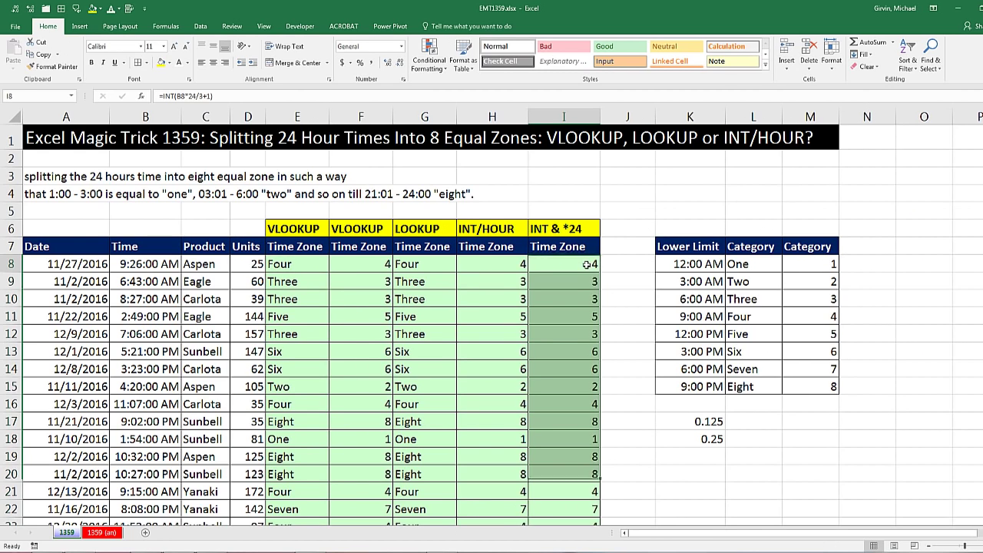
pyautogui.doubleClick(504, 264)
pyautogui.press('Escape')
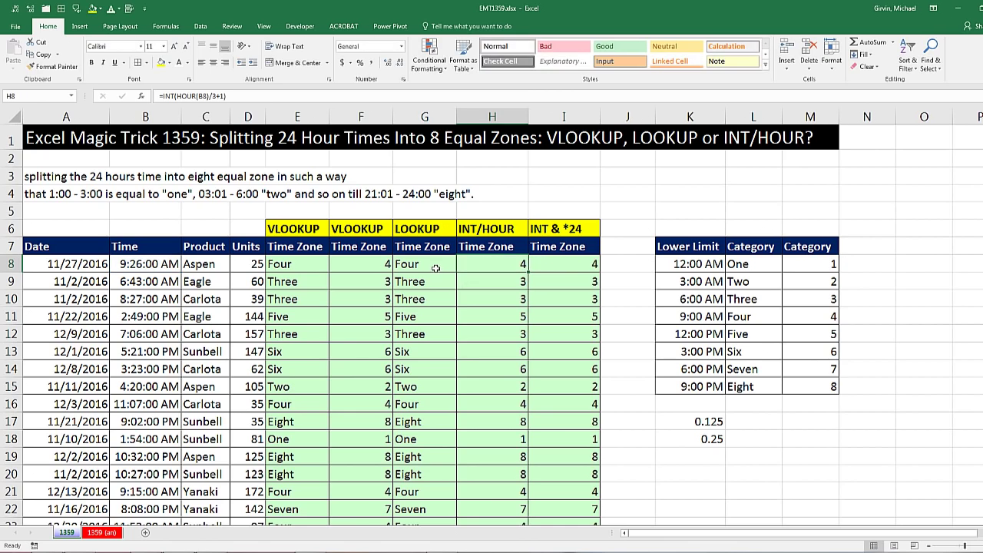
pyautogui.doubleClick(436, 263)
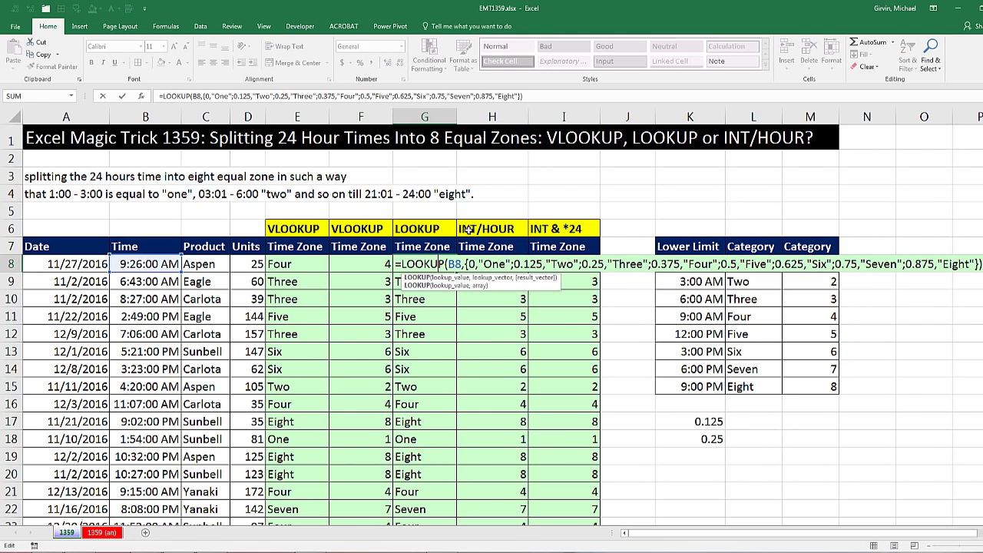
pyautogui.press('Escape')
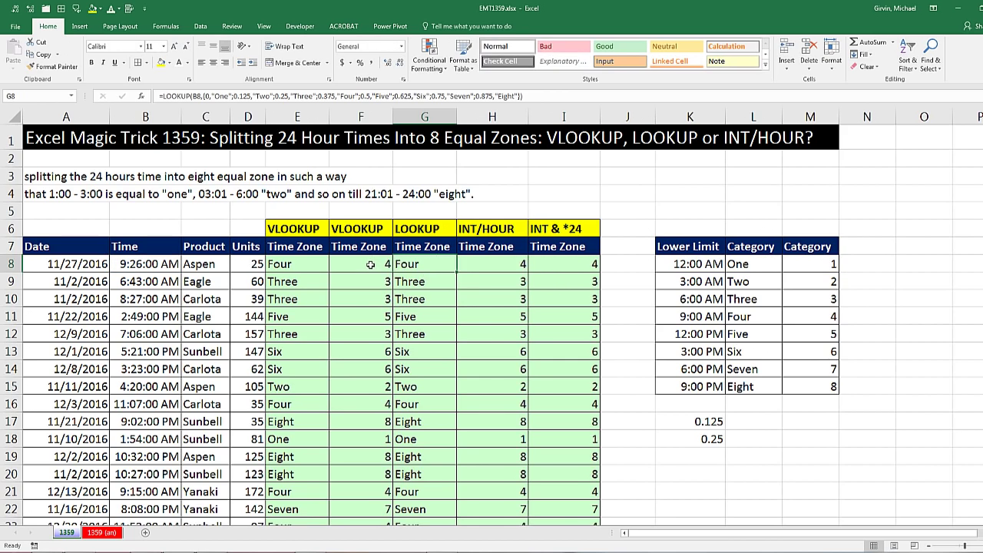
pyautogui.doubleClick(370, 265)
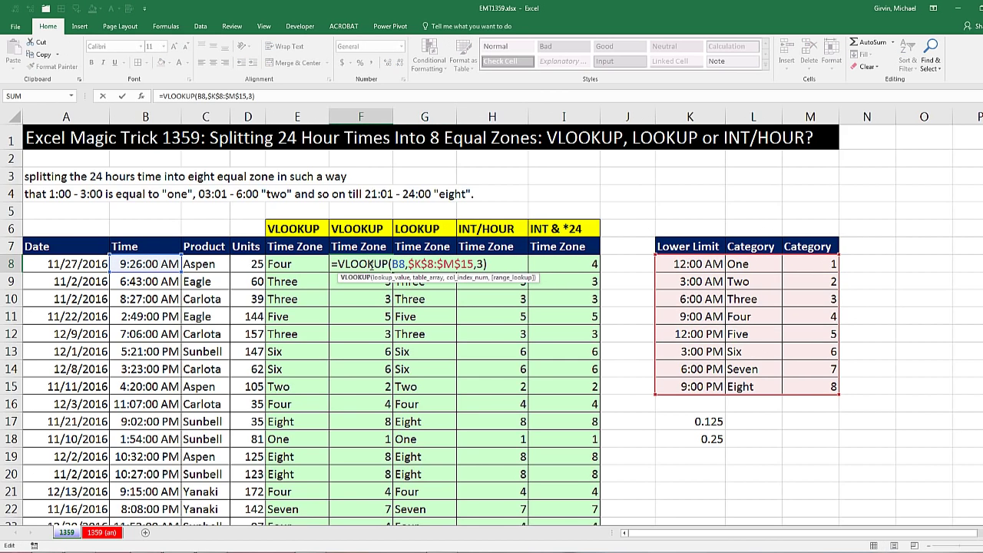
pyautogui.press('Escape')
pyautogui.doubleClick(309, 264)
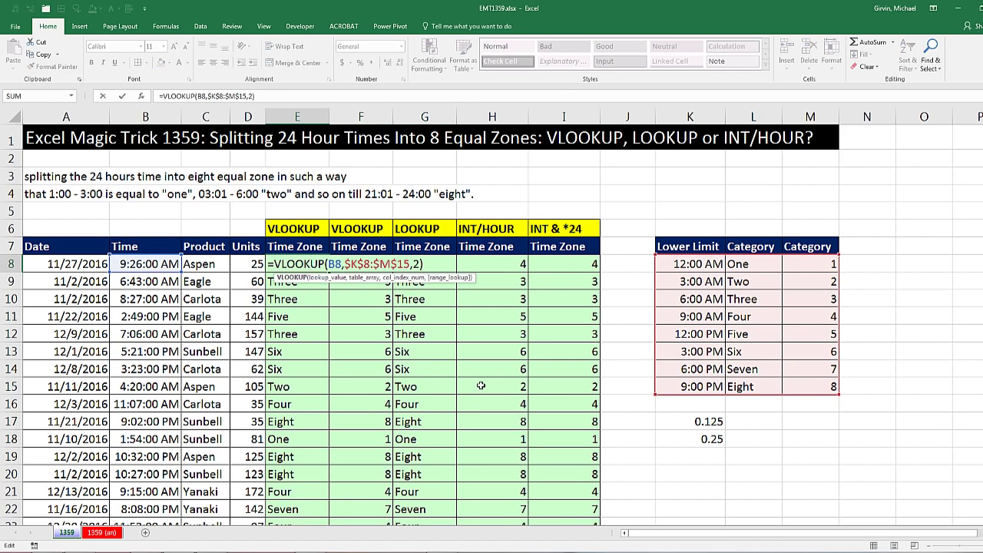